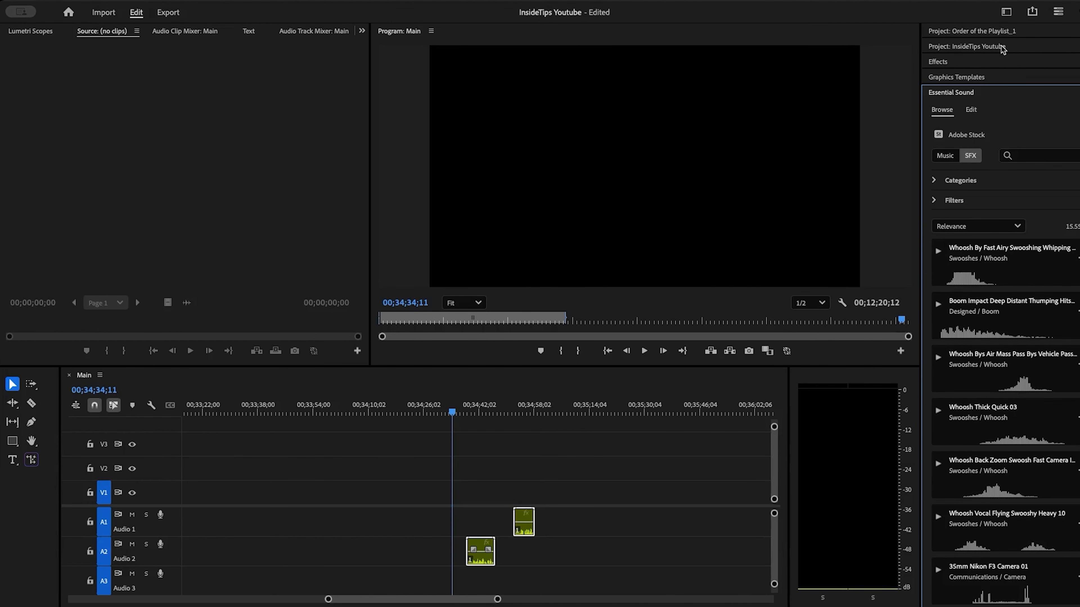
- Collapse Essential Sound and show the Audio Track Mixer for the Main sequence with its effects and sends section expanded
click(945, 95)
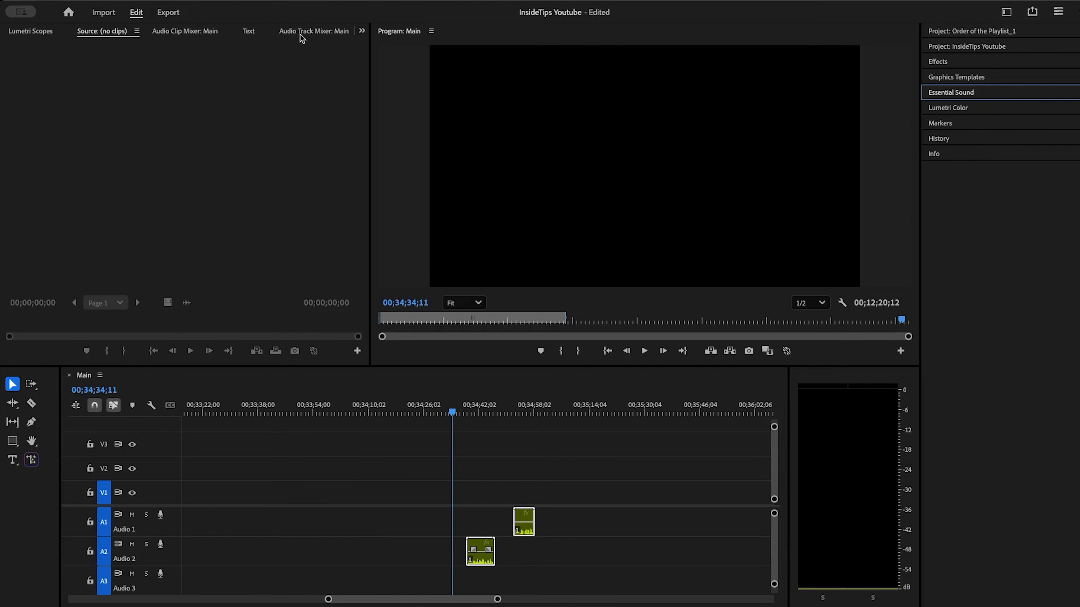
click(310, 34)
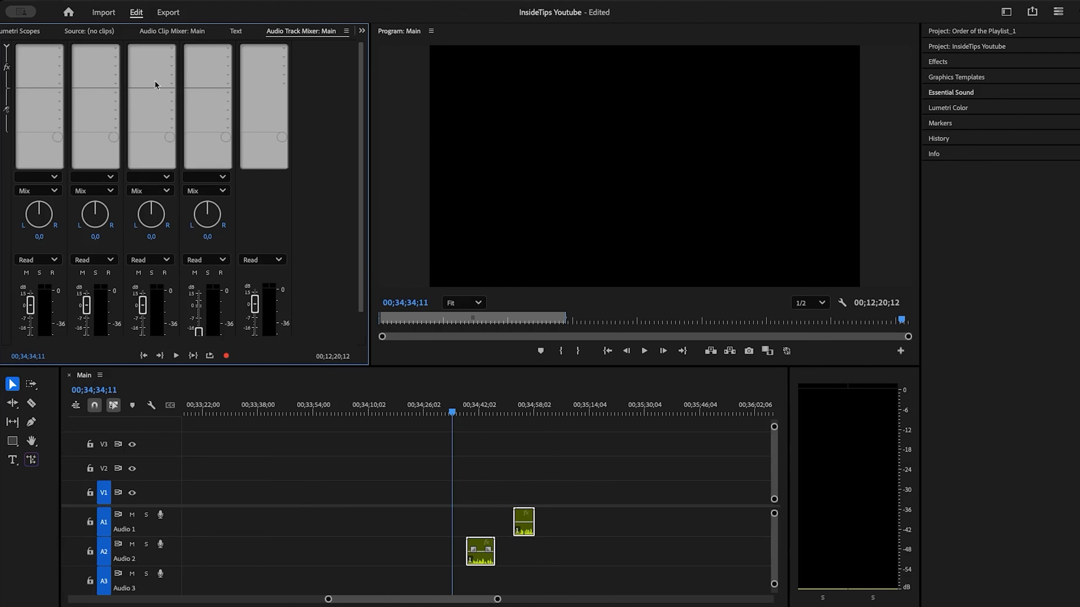
click(8, 49)
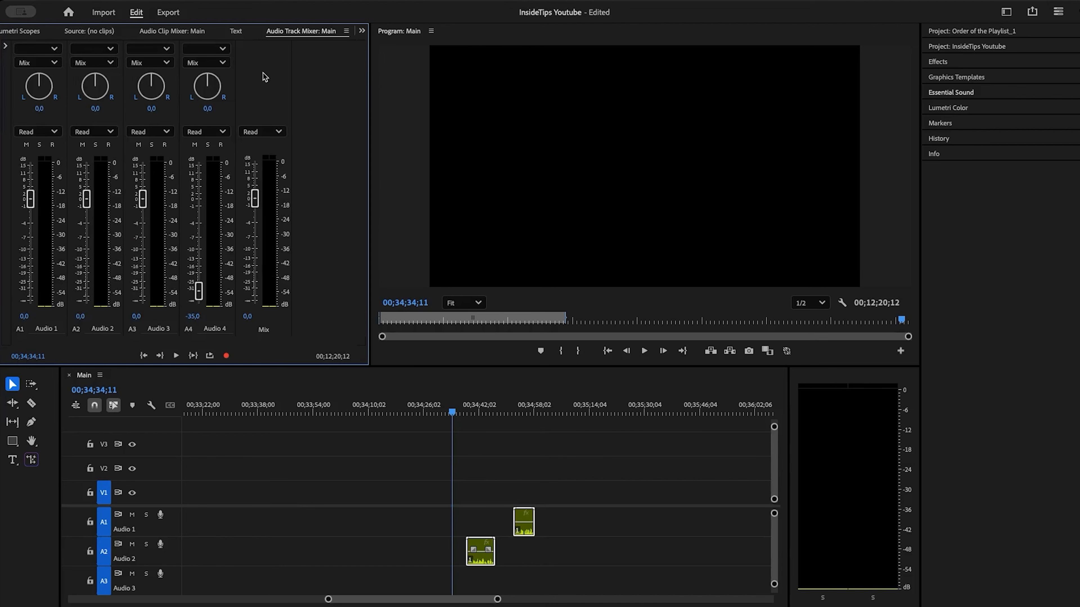
click(7, 49)
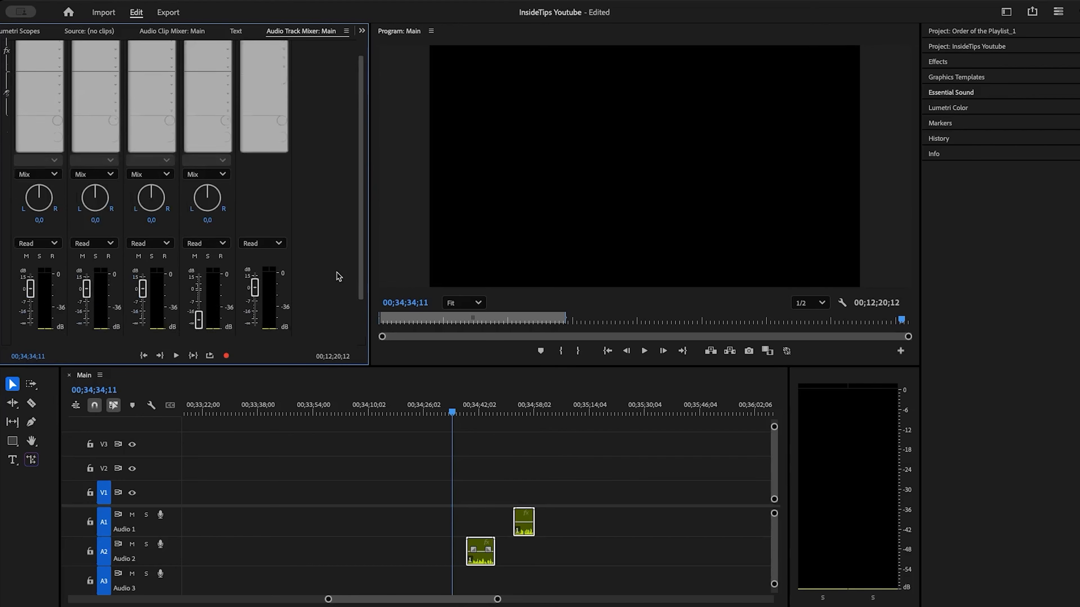
scroll(339, 277, down, 3)
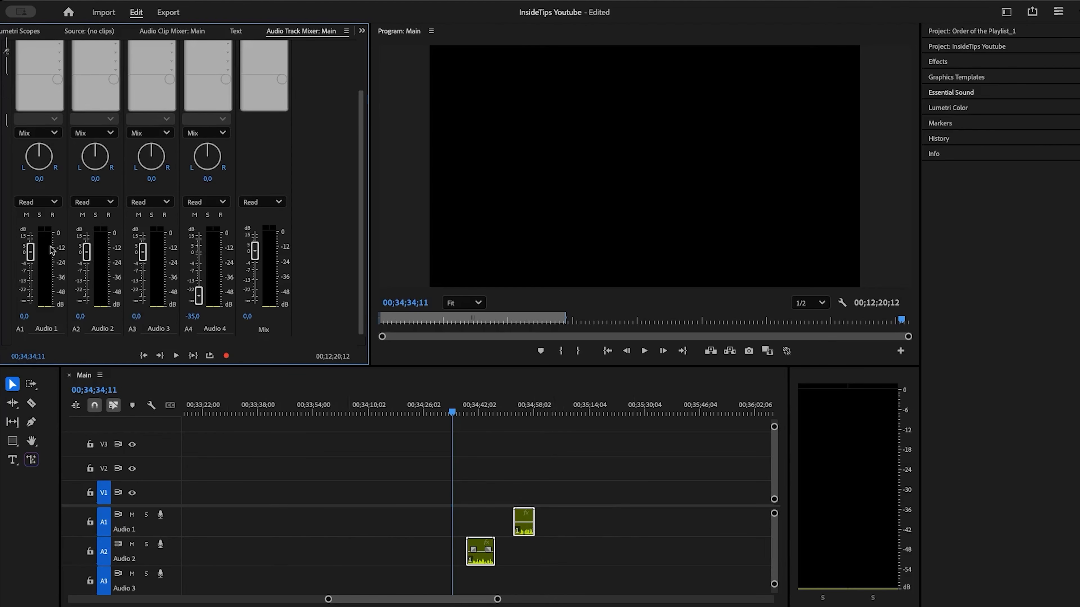
scroll(47, 239, up, 3)
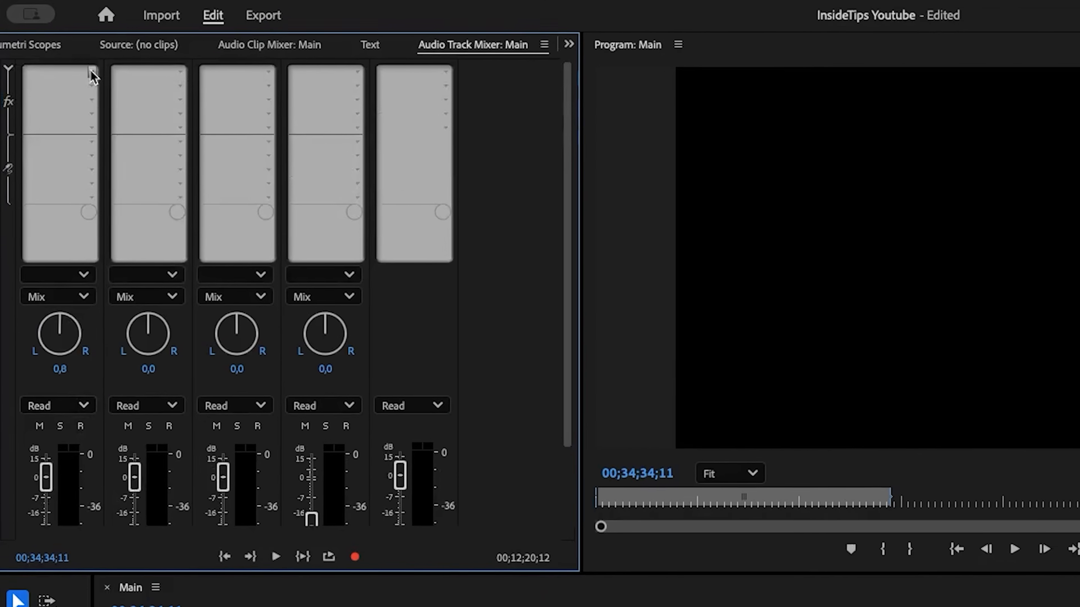
- Add a Parametric Equalizer and a DeNoise effect to the first two effect slots of the Audio 1 track
click(59, 49)
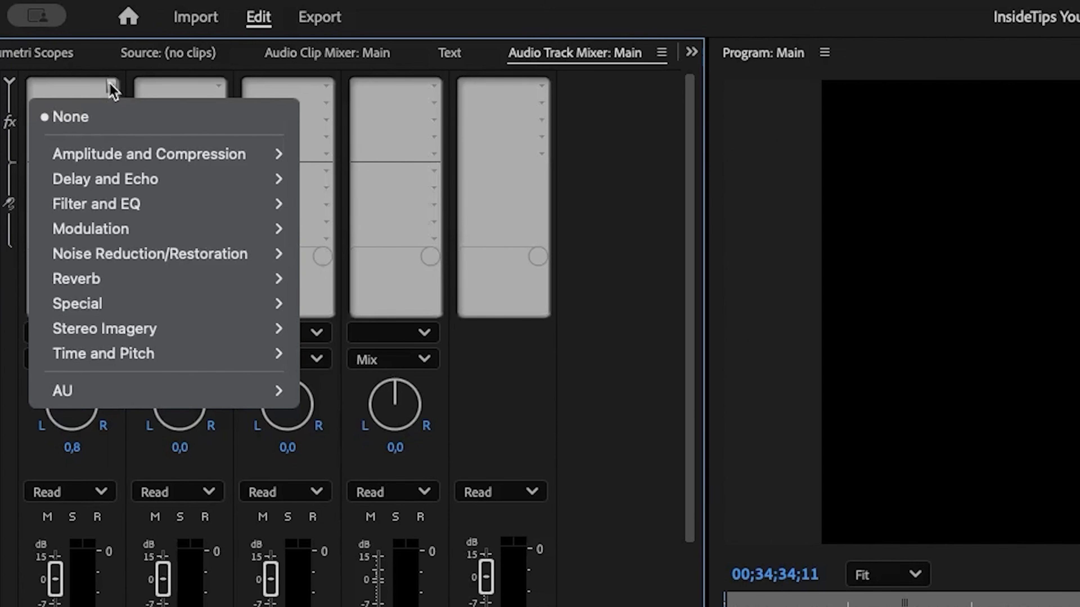
mouse_move(154, 209)
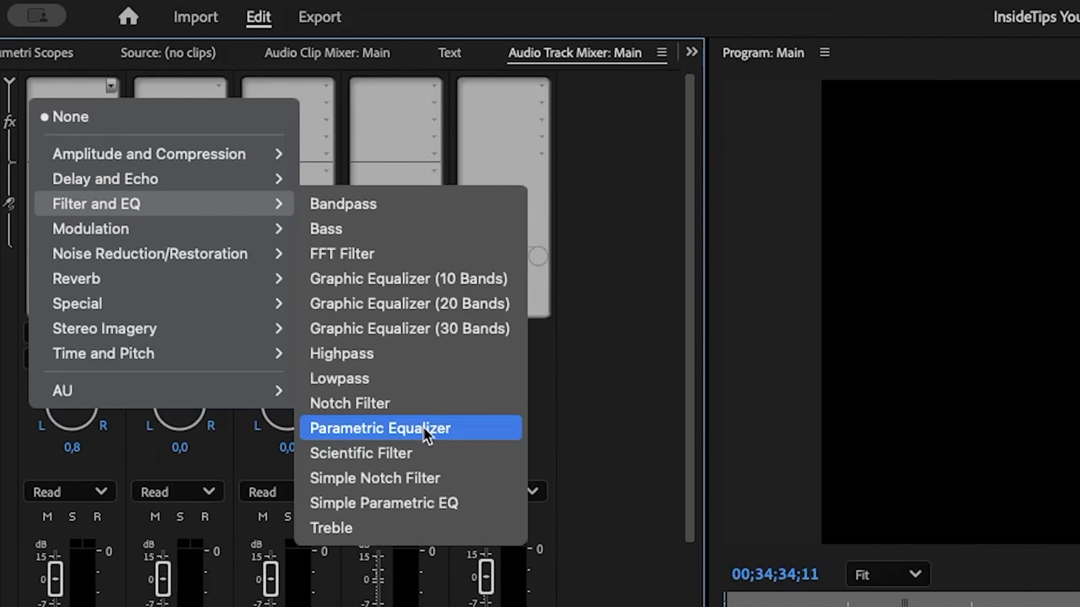
click(450, 430)
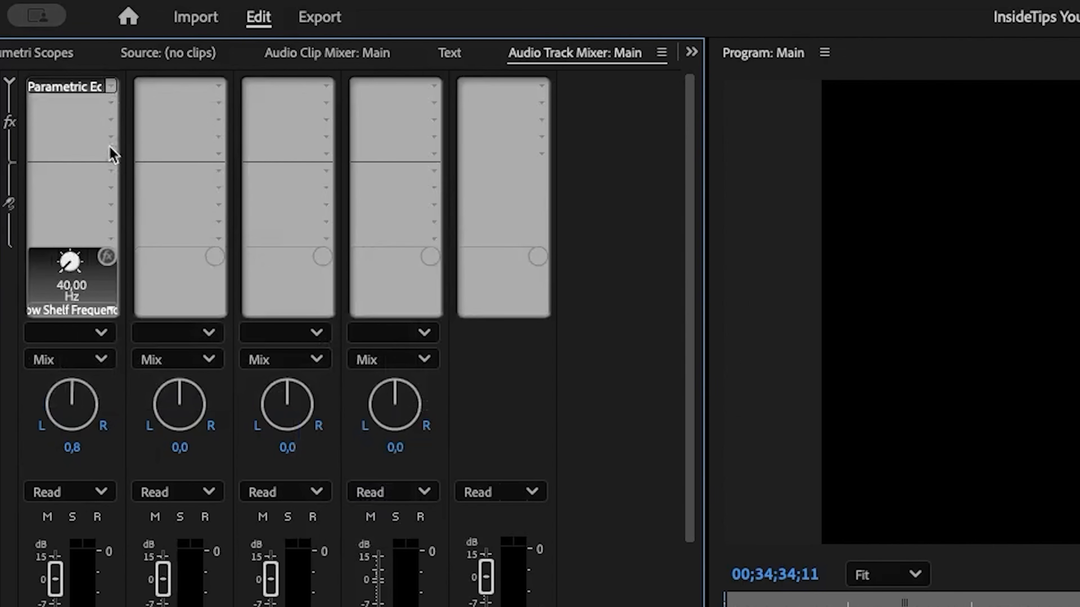
click(111, 103)
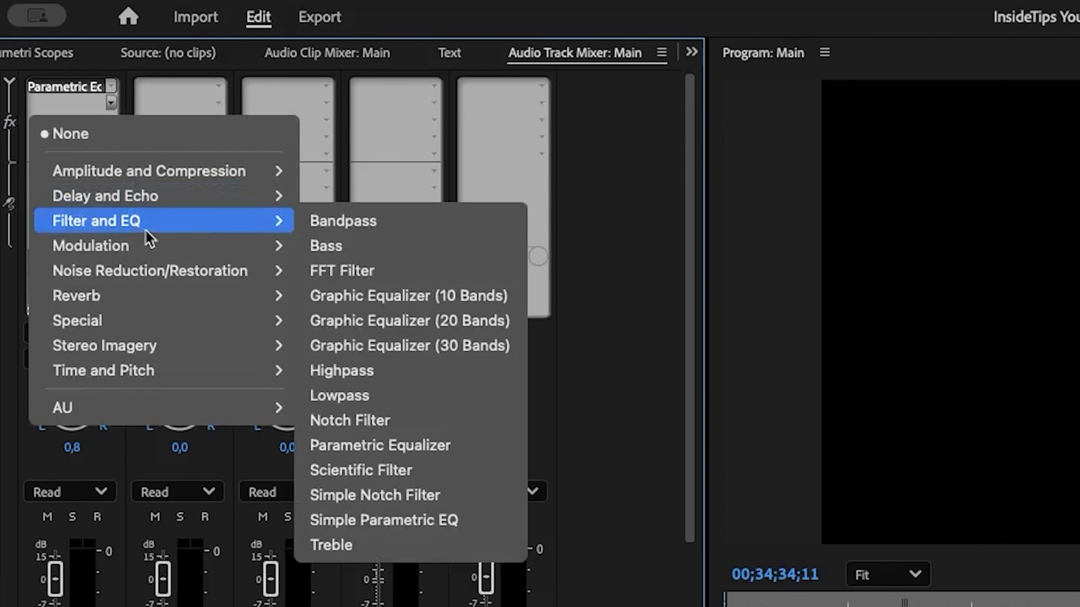
mouse_move(169, 274)
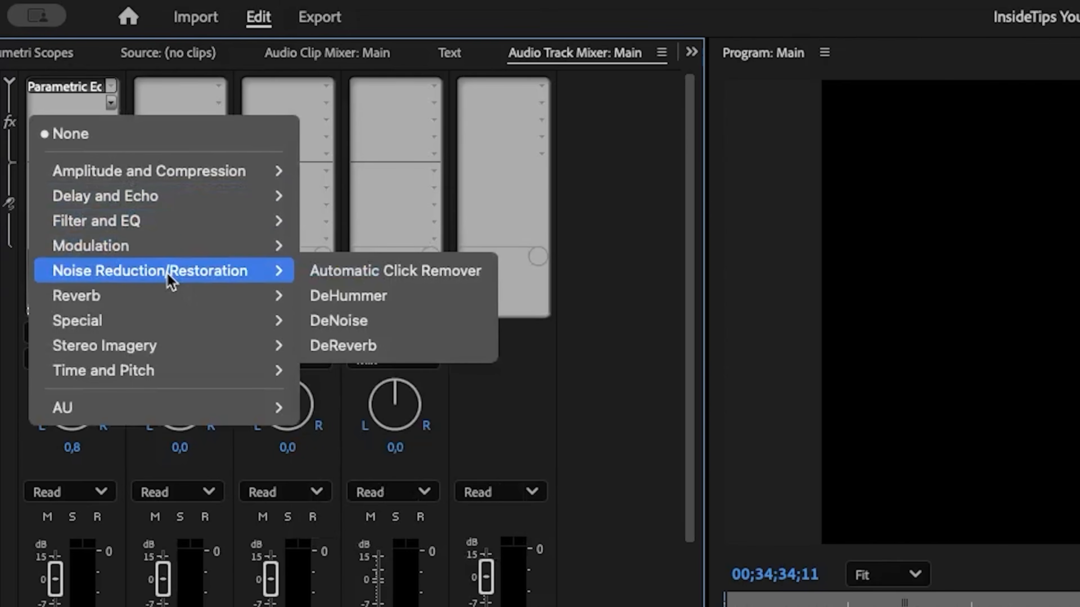
click(373, 321)
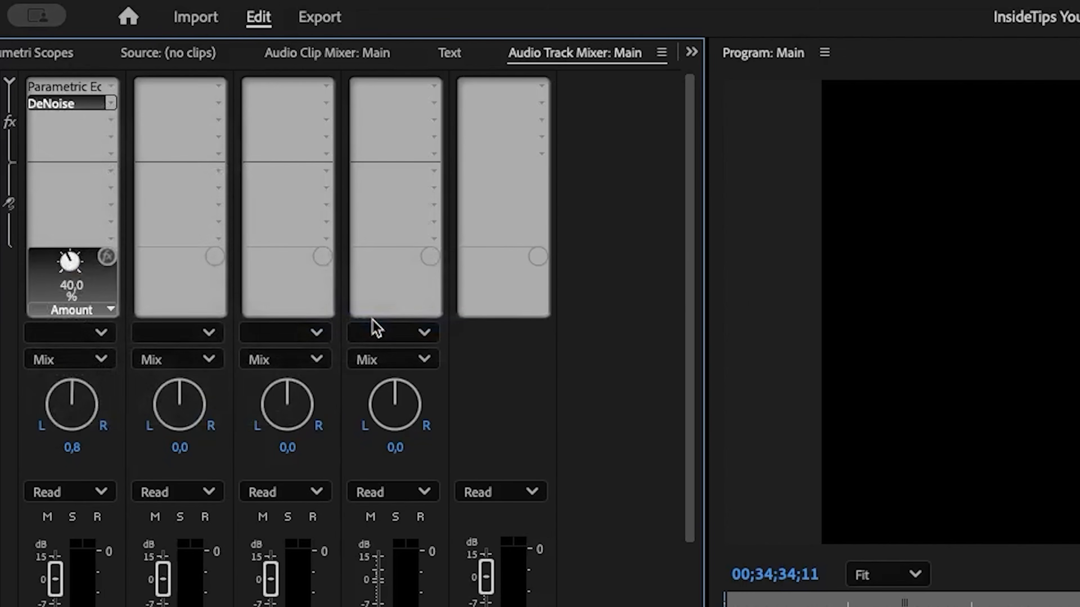
- Add a Hard Limiter and a Dynamics effect to the third and fourth effect slots of Audio 1
click(111, 121)
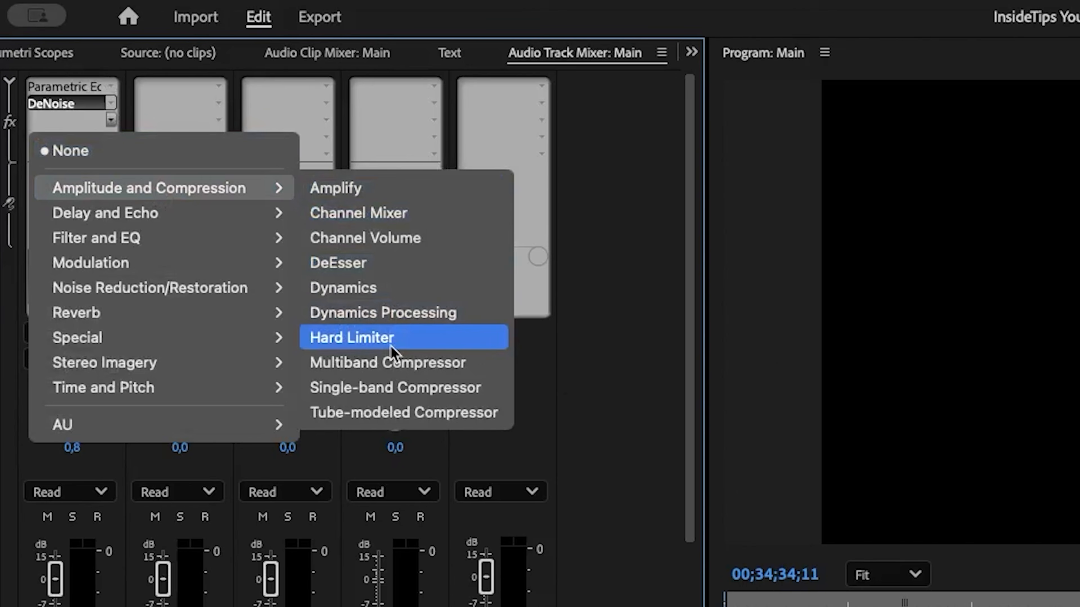
click(392, 340)
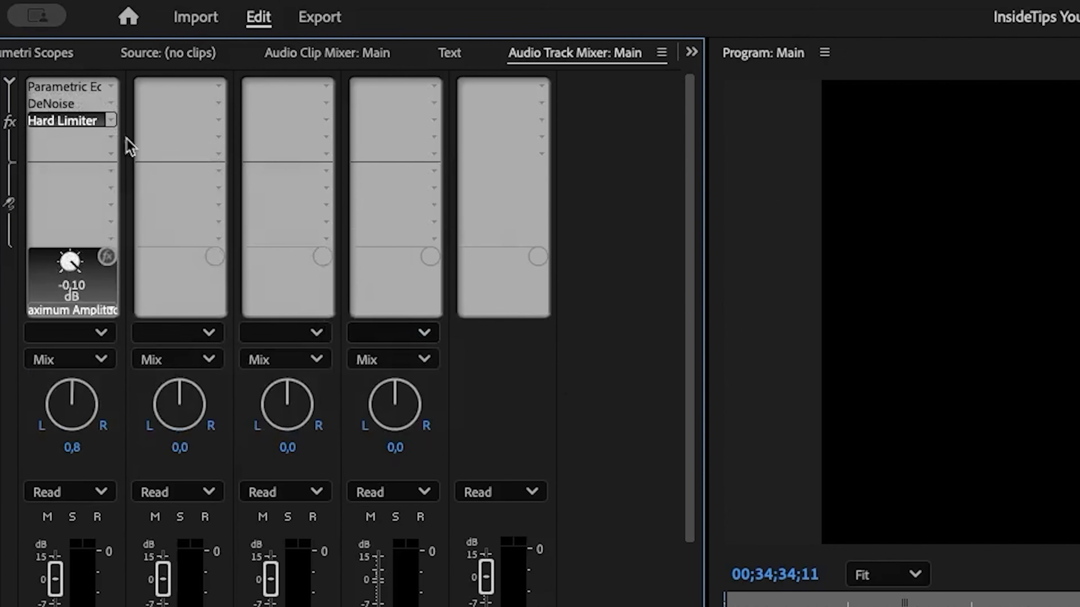
click(111, 137)
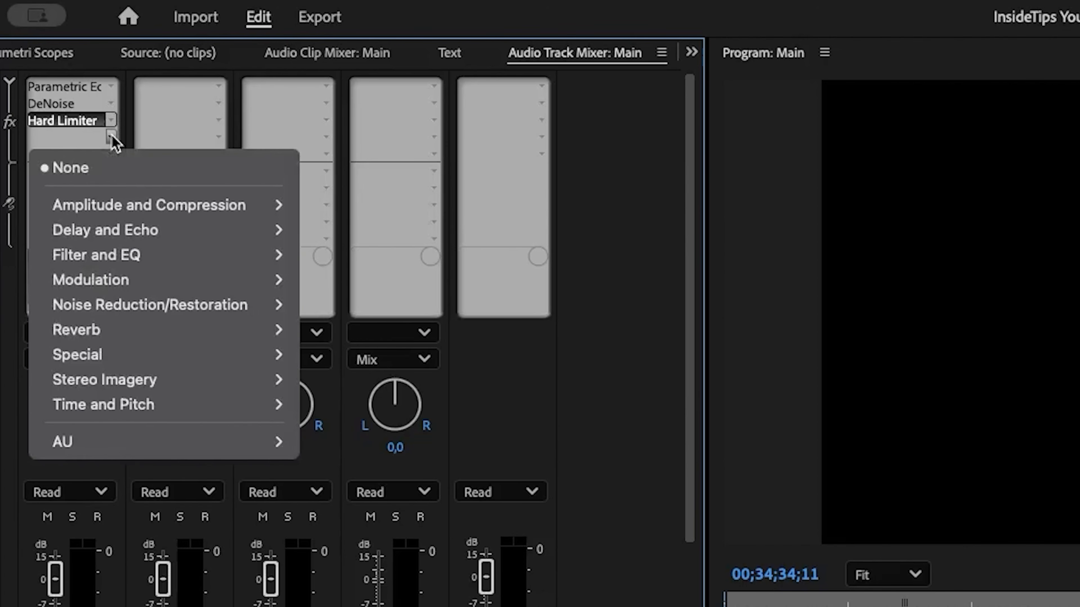
mouse_move(183, 197)
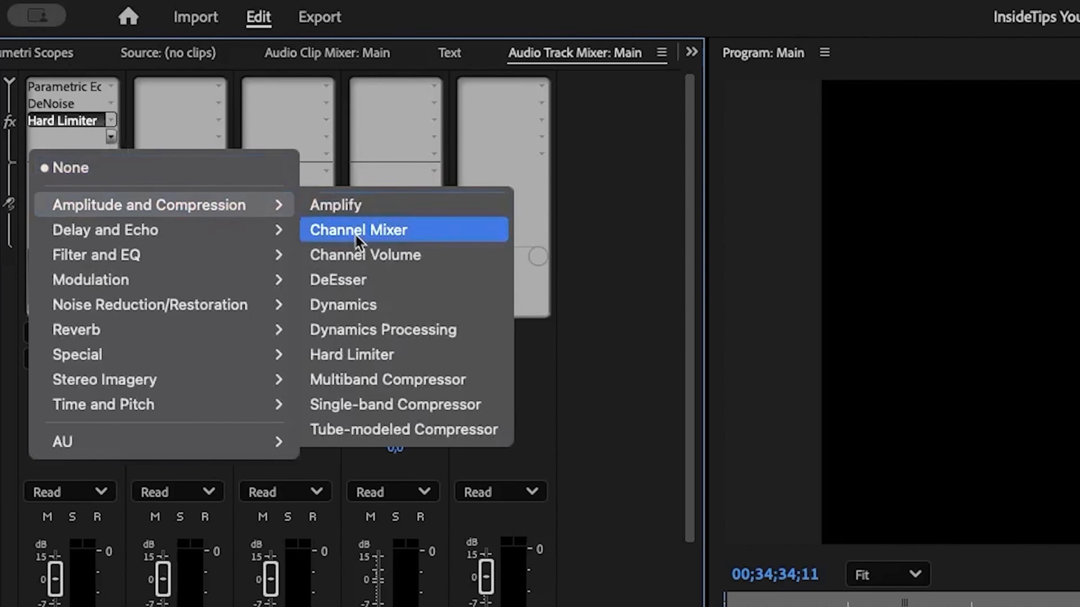
click(380, 305)
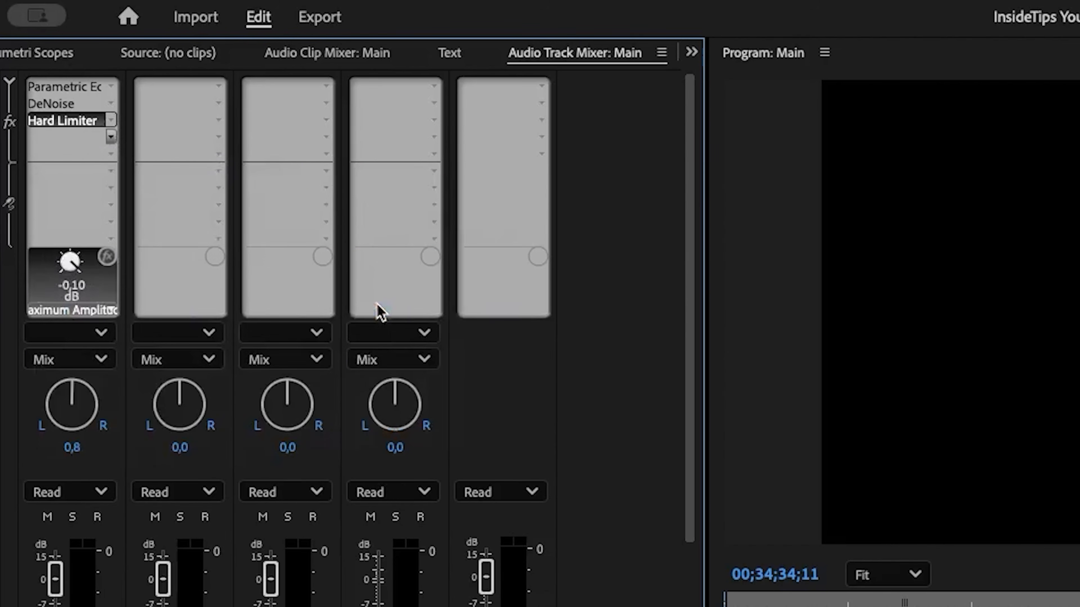
- Add a Multiband Compressor to the fifth effect slot of the Audio 1 track
click(112, 155)
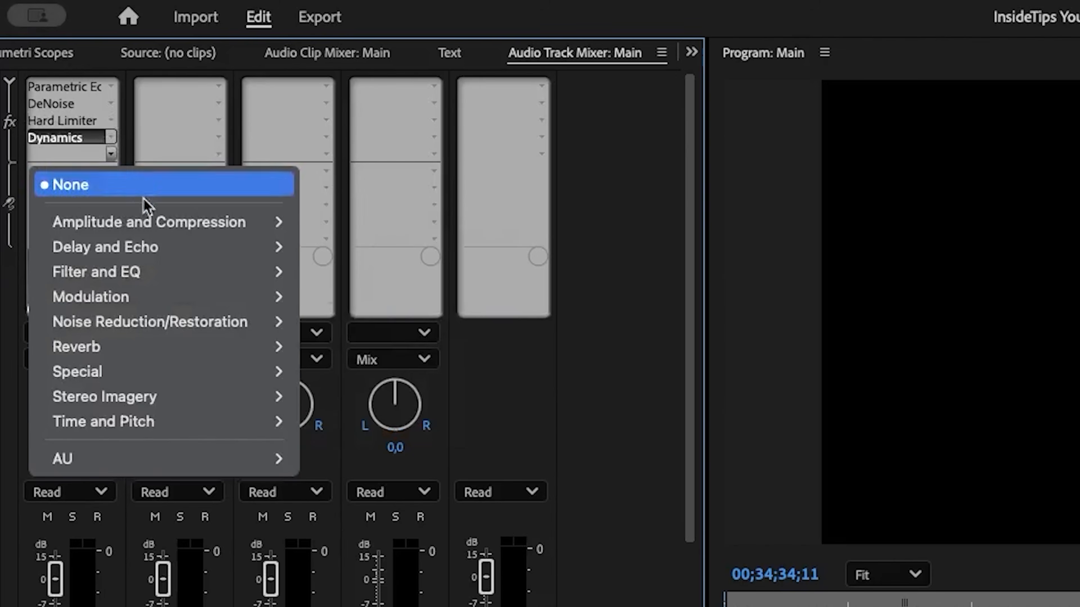
mouse_move(238, 221)
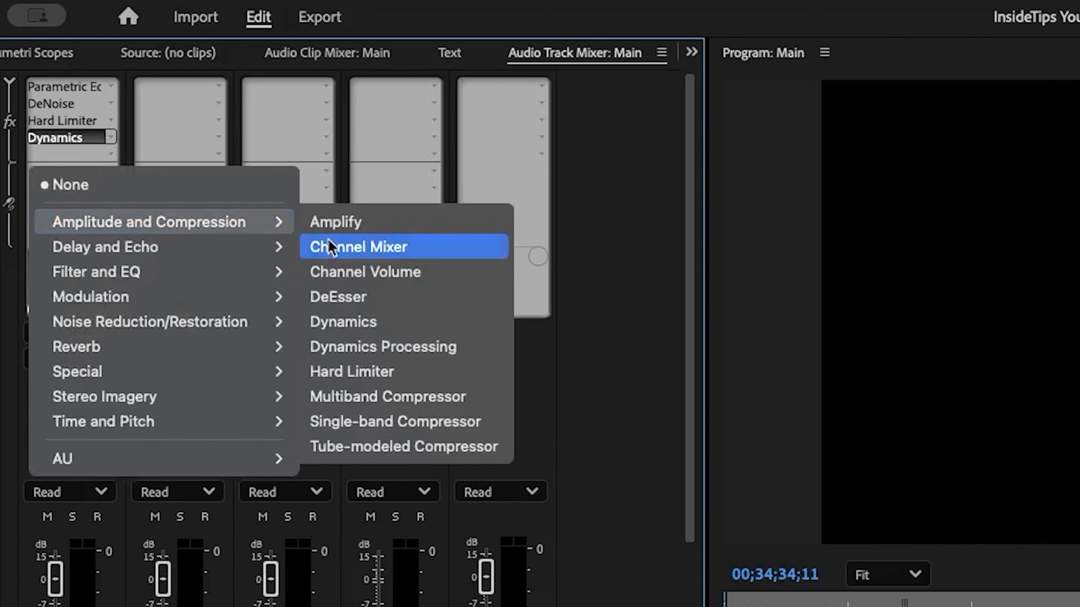
click(438, 401)
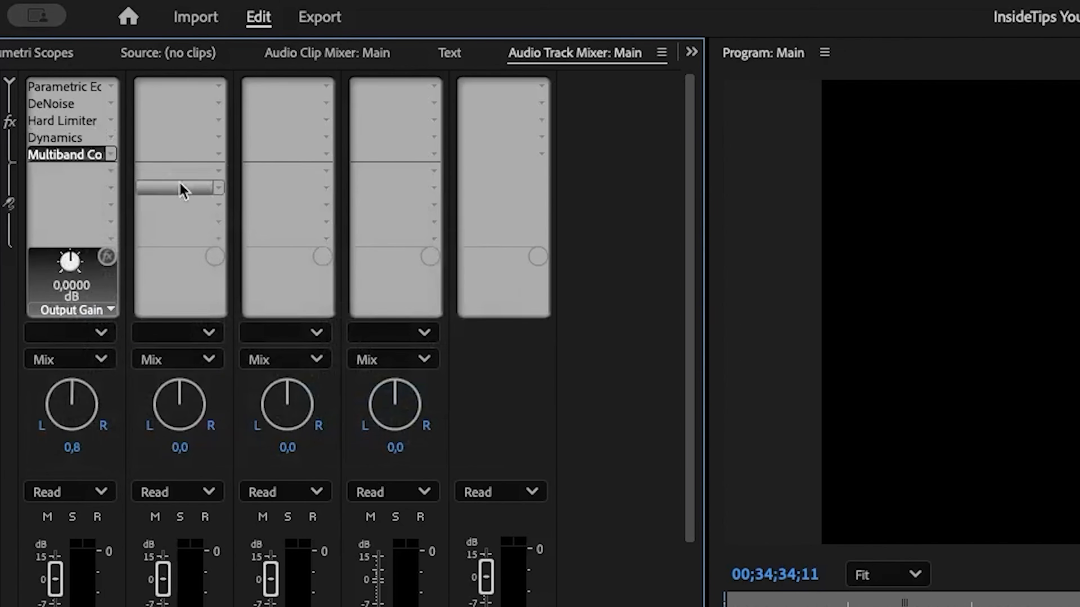
- Open Audio 1's Parametric Equalizer settings, review the Vocal Enhancer preset and the preset list, and close the editor
double_click(64, 86)
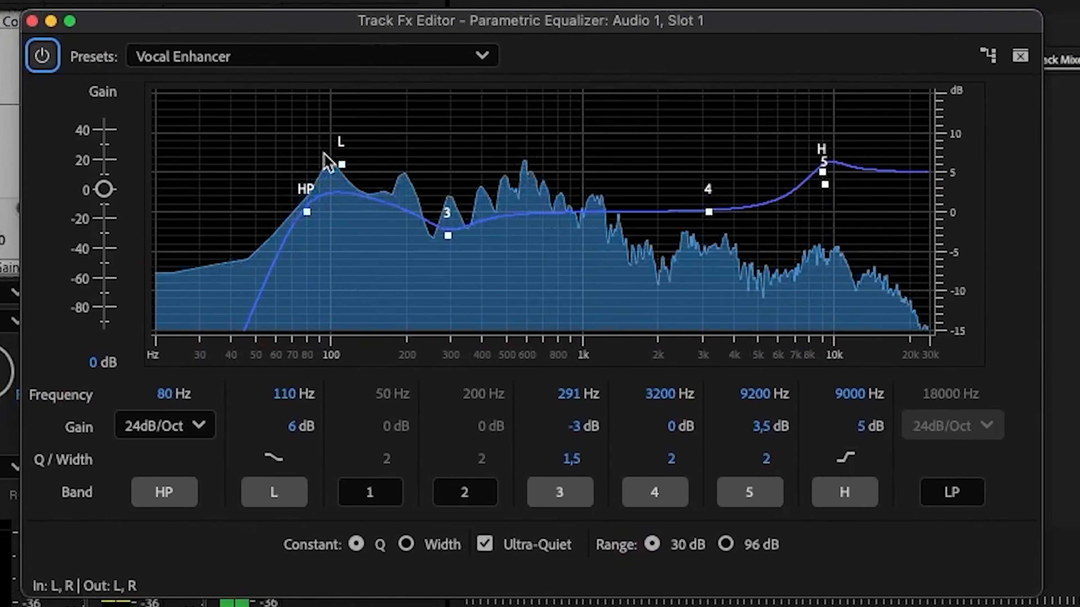
click(491, 54)
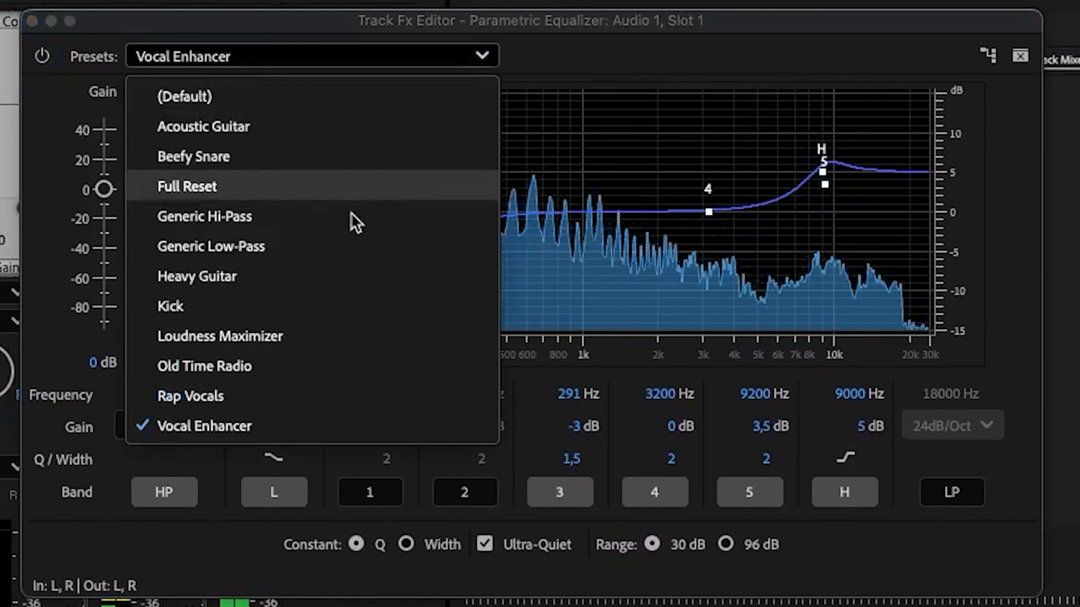
click(482, 56)
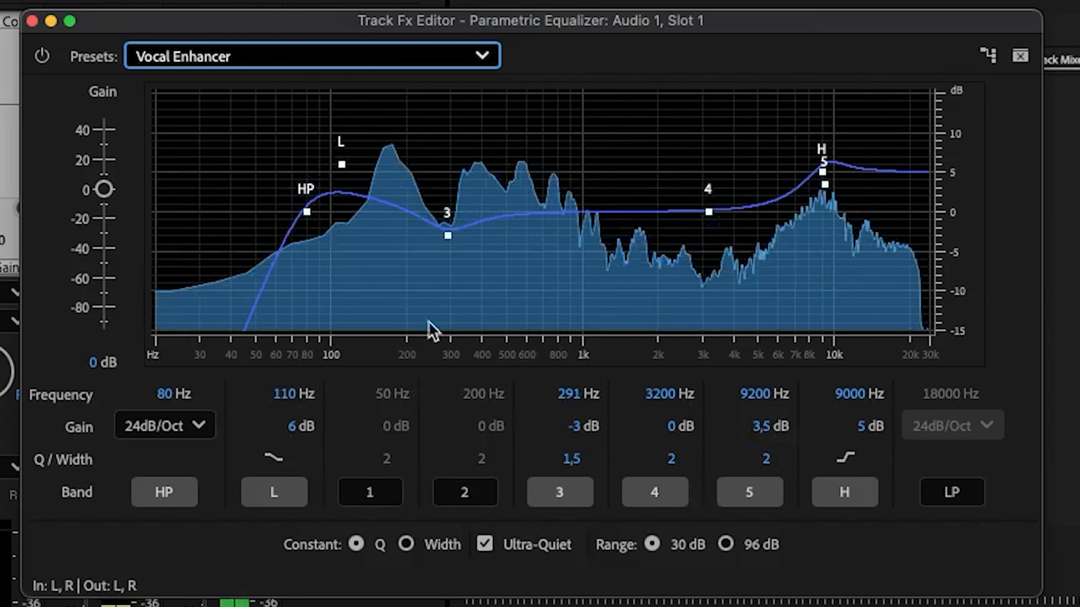
click(31, 21)
- Open Audio 1's DeNoise settings, review the Light Noise Reduction preset and the other presets, and close the editor
double_click(624, 107)
drag(757, 467, 80, 35)
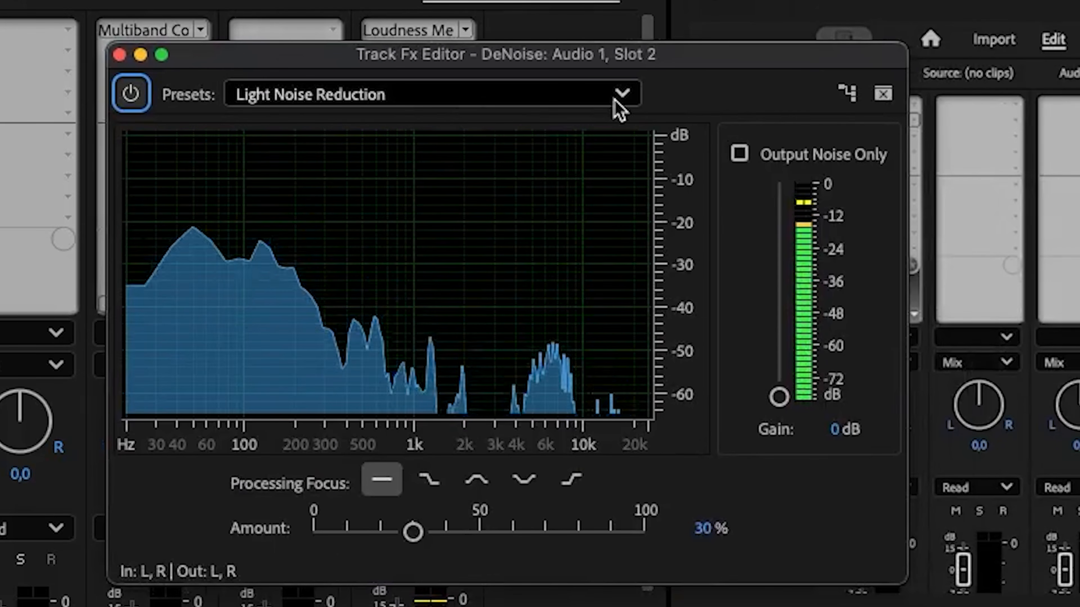
click(614, 98)
click(713, 66)
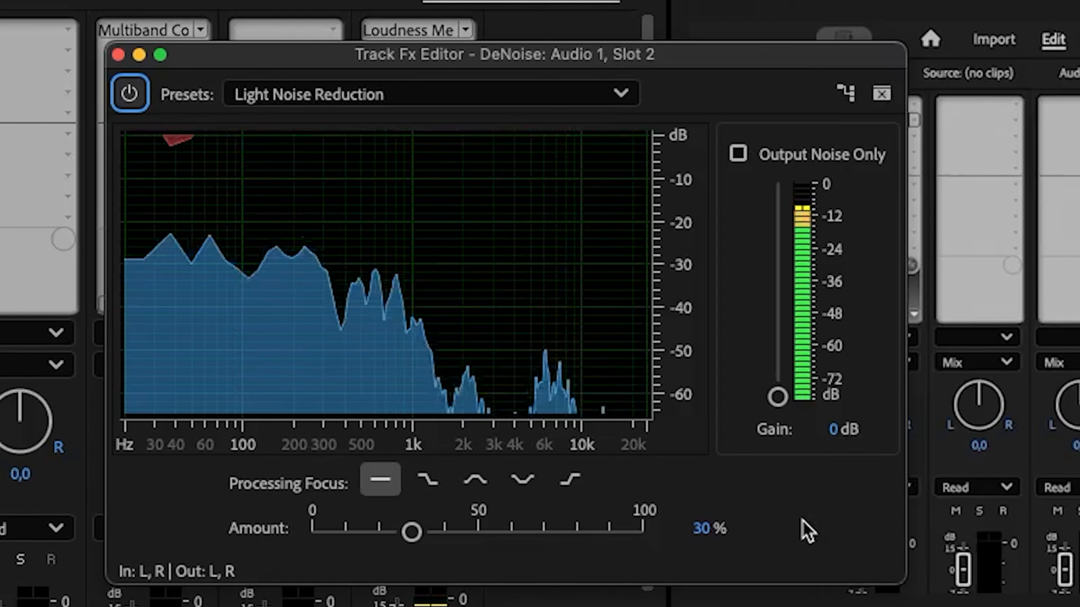
click(118, 54)
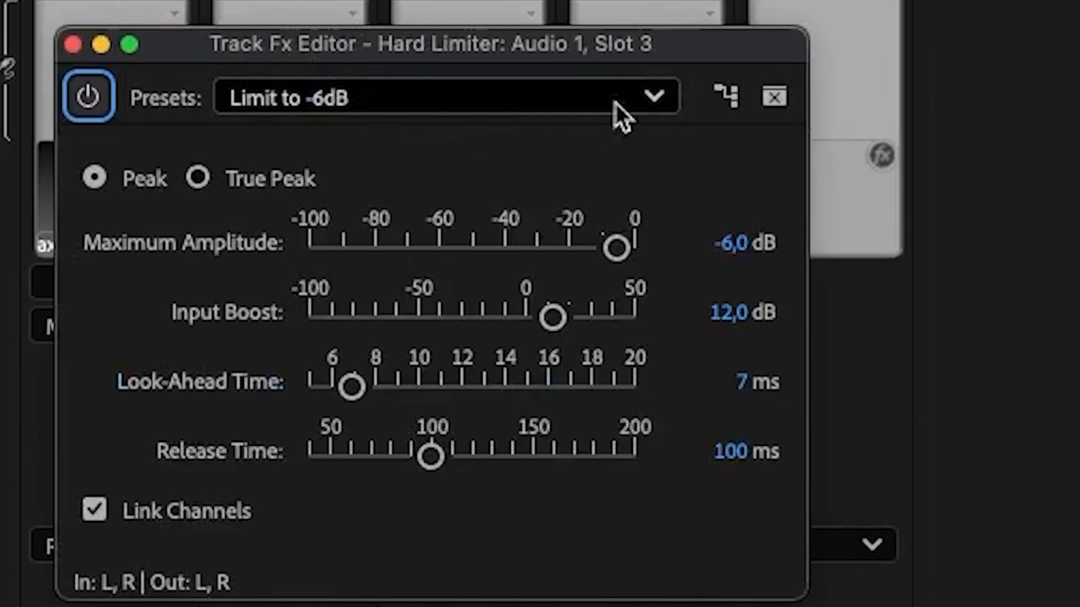
- Review the preset list of Audio 1's Hard Limiter at the Limit to -6dB preset
click(653, 97)
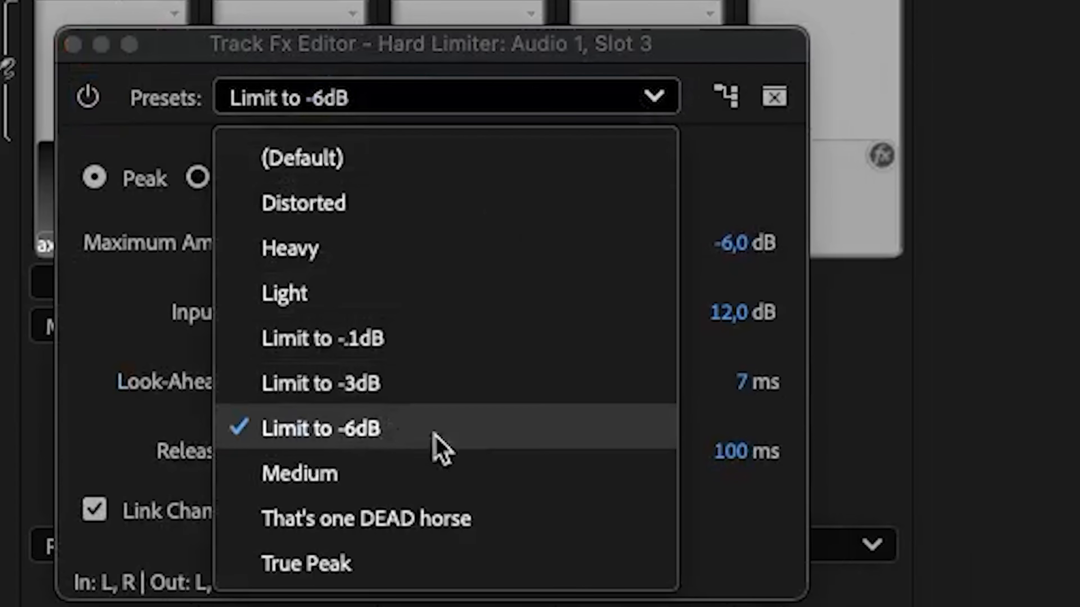
click(660, 97)
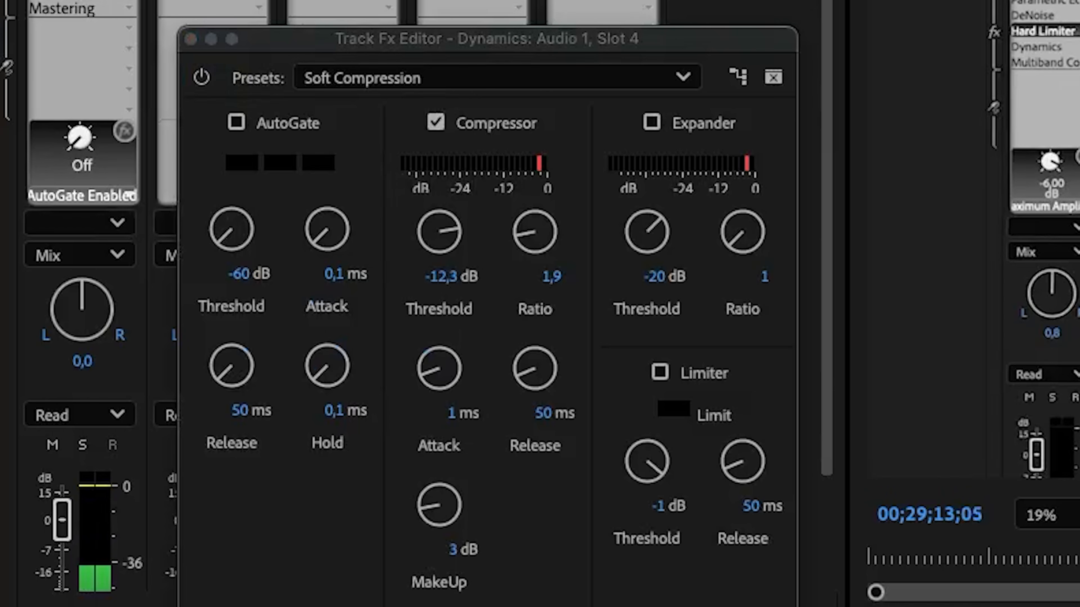
- Review the Soft Compression preset and the Compressor section of Audio 1's Dynamics effect, and close the editor
drag(504, 43, 506, 21)
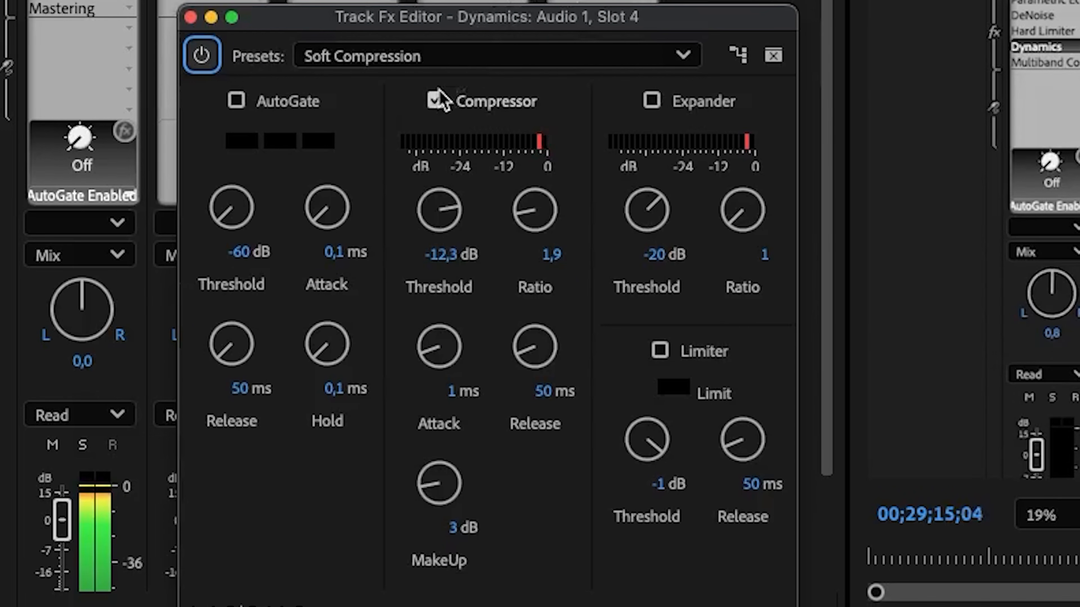
click(676, 60)
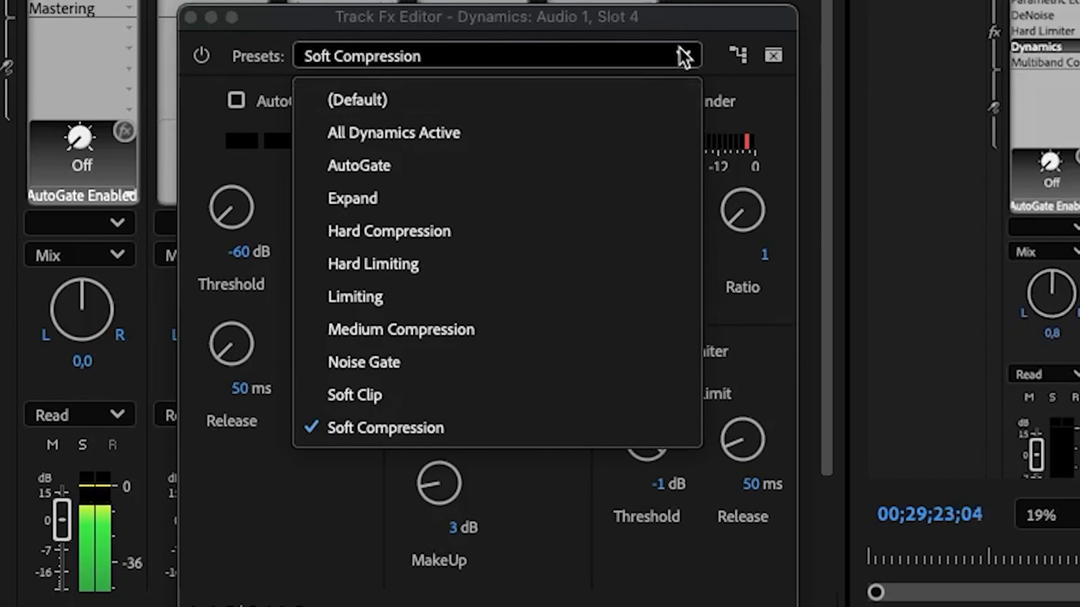
click(682, 54)
click(432, 102)
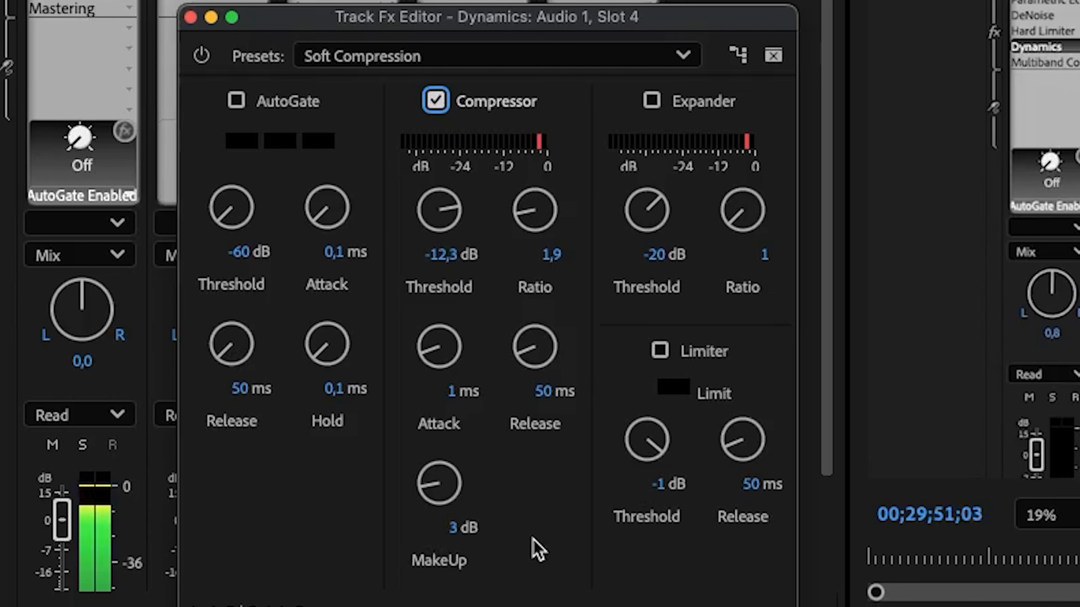
click(190, 18)
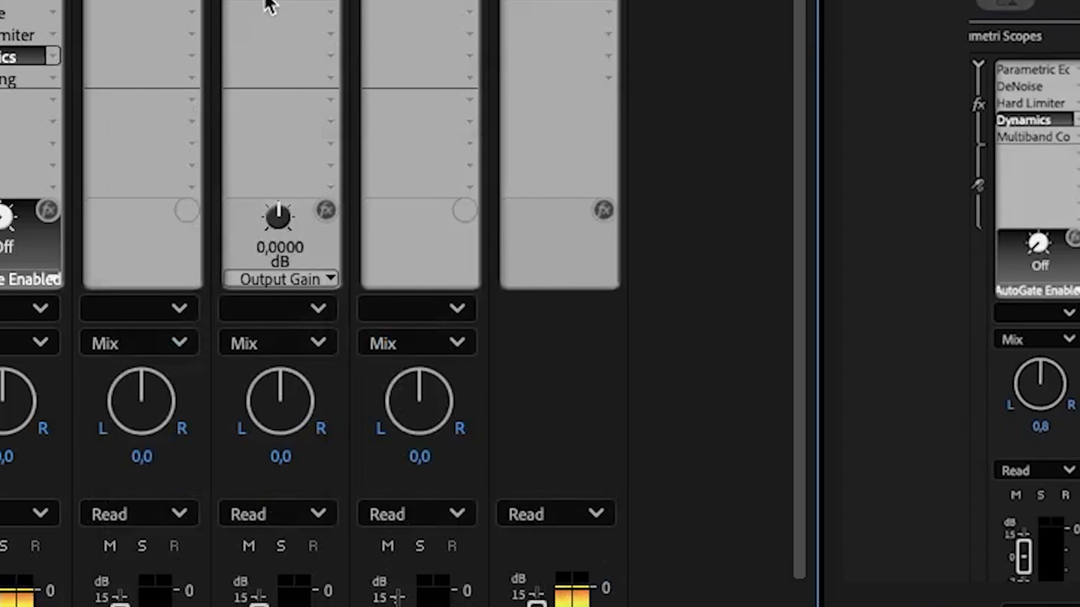
- Open Audio 1's Multiband Compressor settings and apply the Kill the Harshness preset
double_click(269, 5)
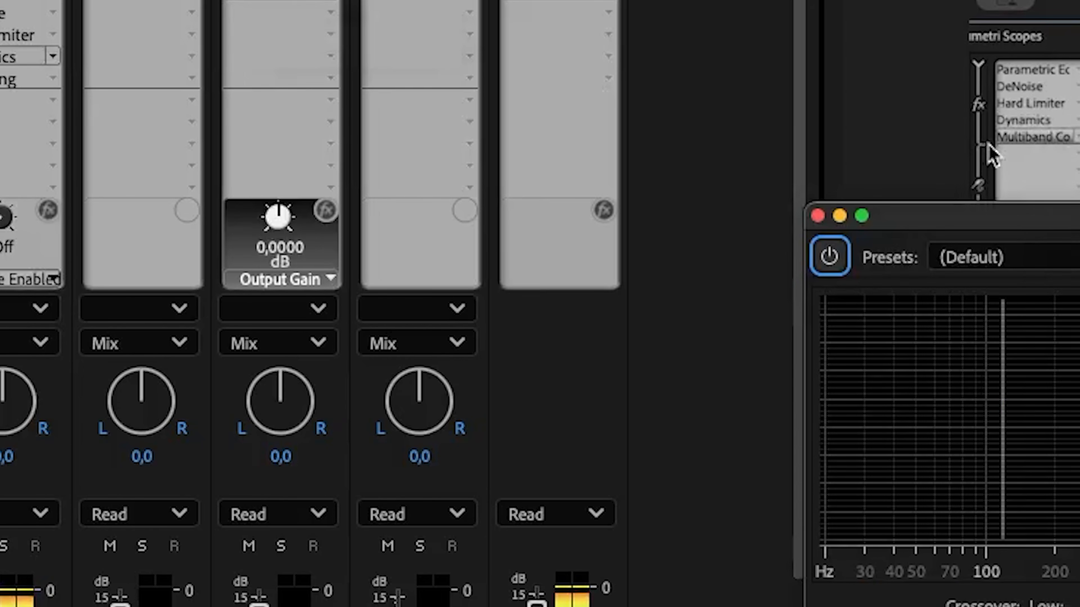
drag(1076, 216, 342, 0)
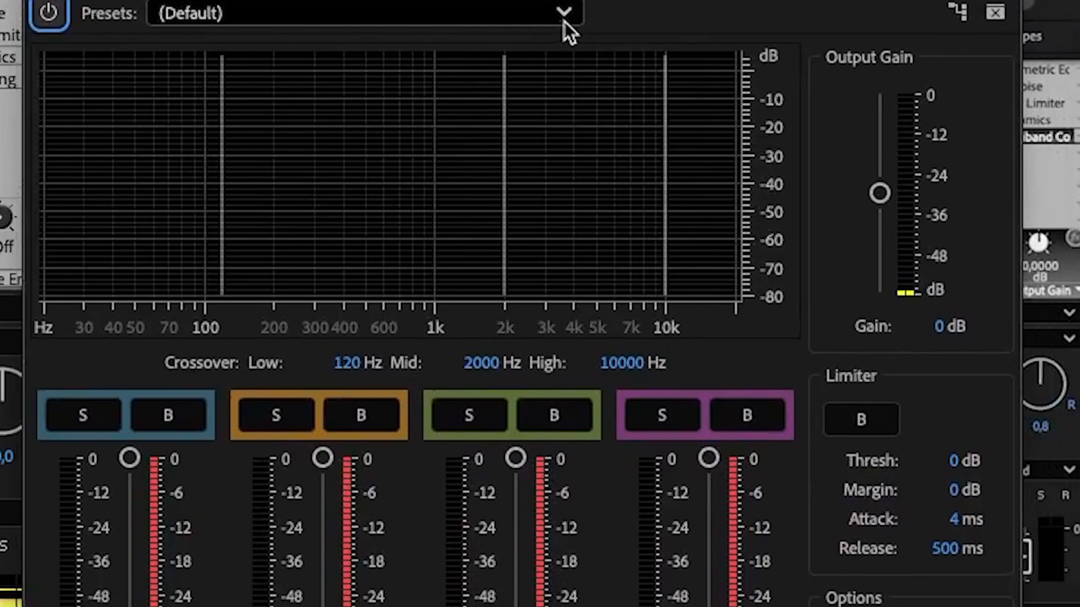
click(561, 17)
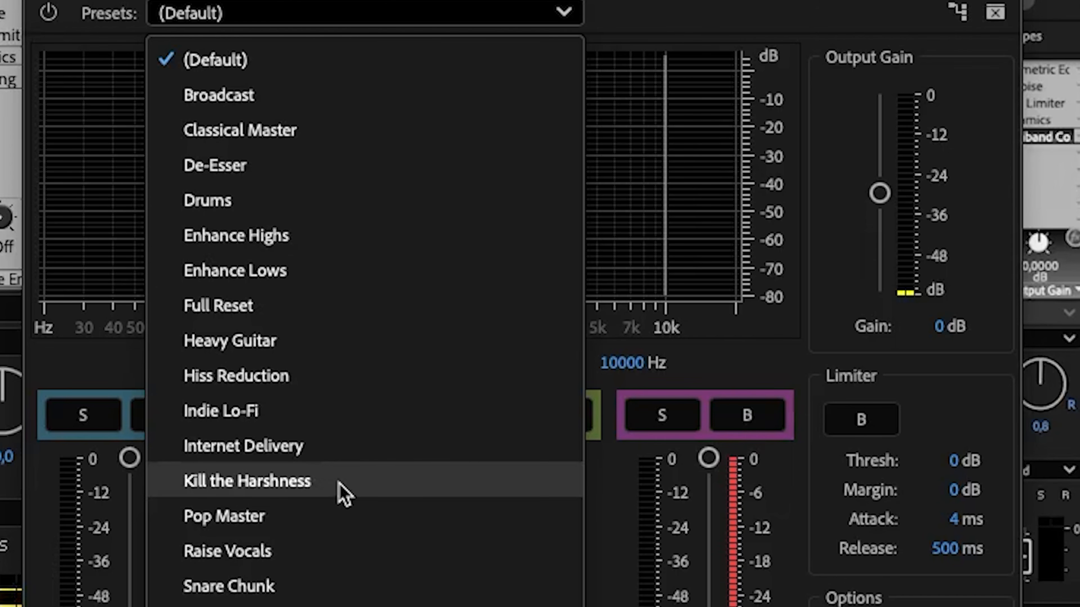
click(345, 494)
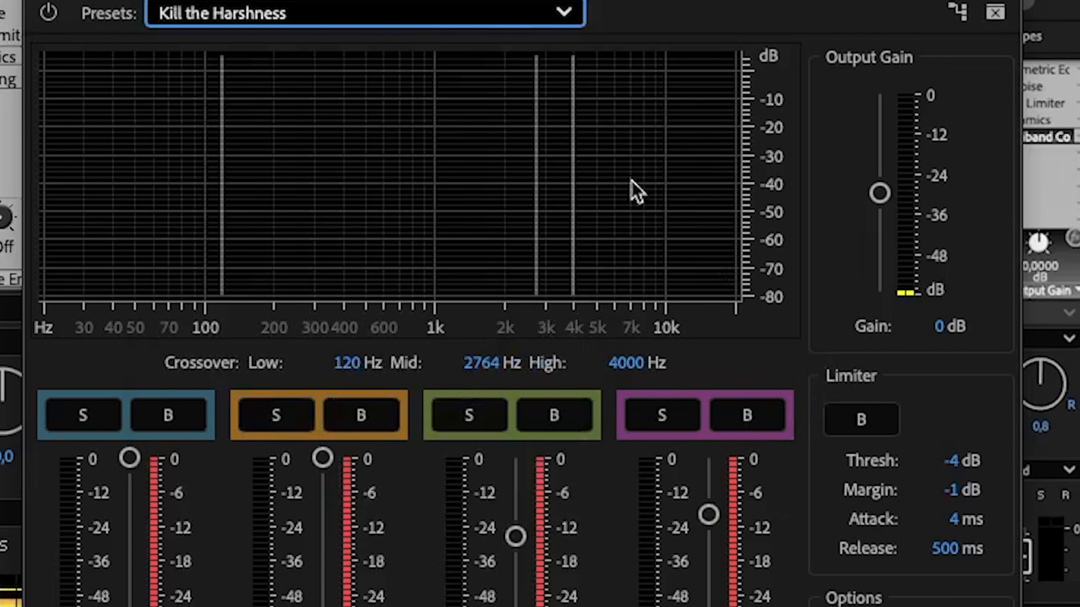
click(519, 12)
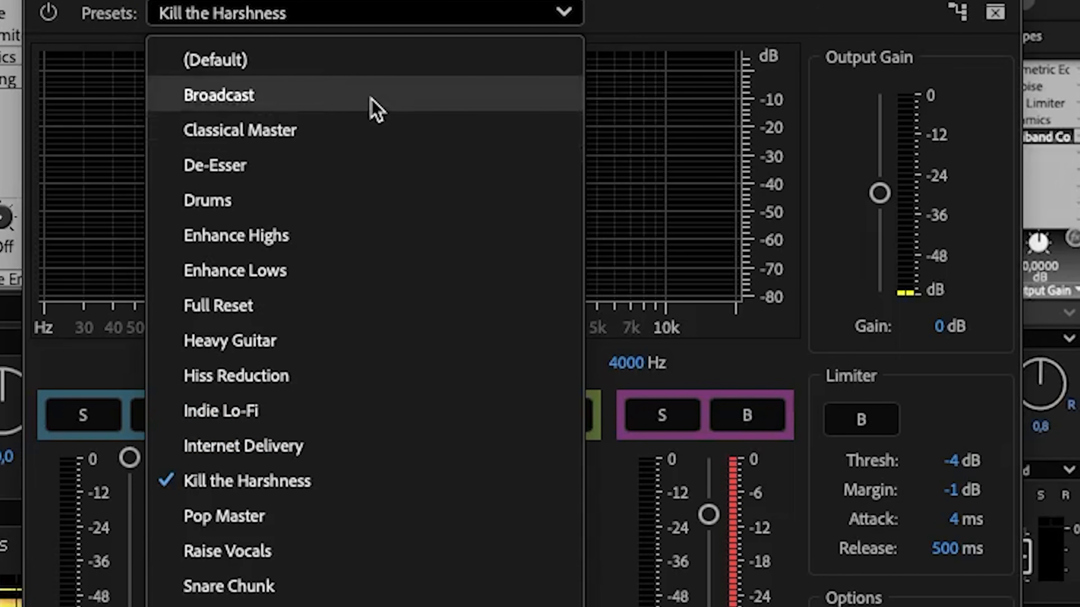
click(364, 489)
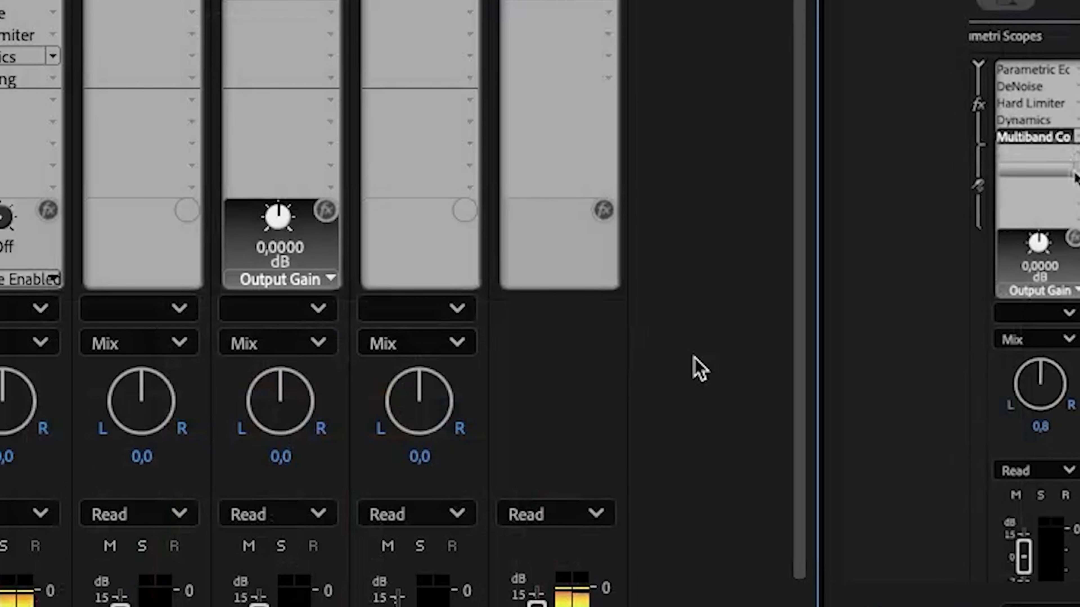
scroll(768, 209, down, 3)
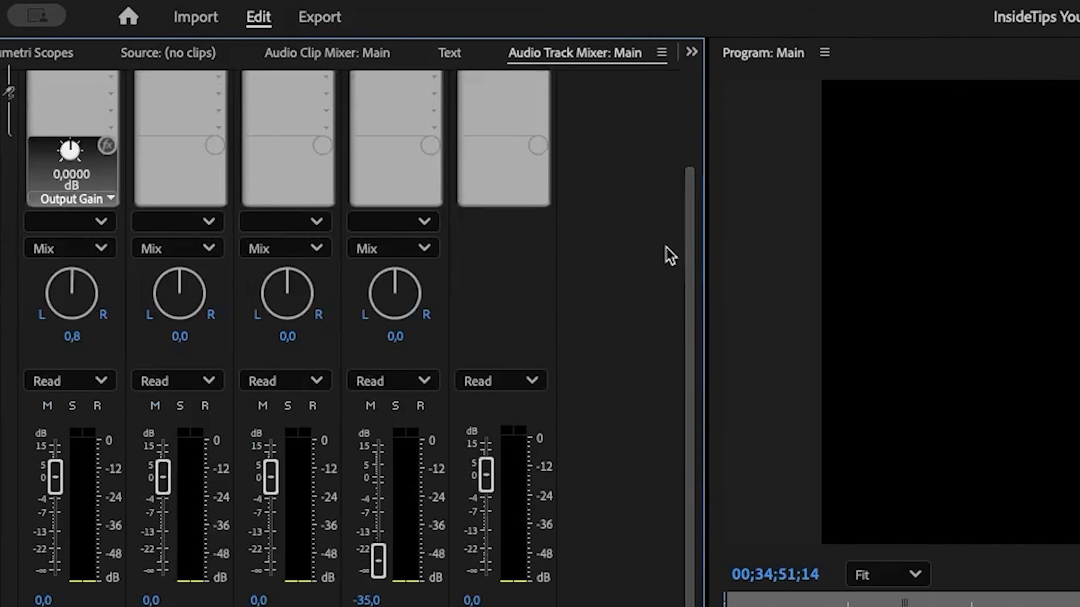
scroll(777, 203, up, 3)
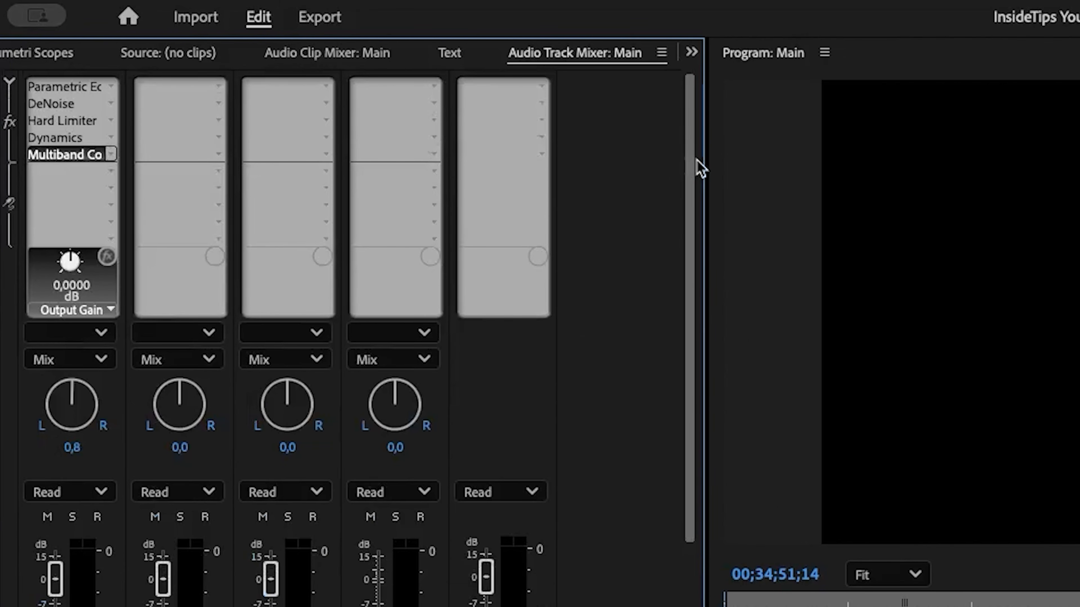
scroll(686, 410, down, 5)
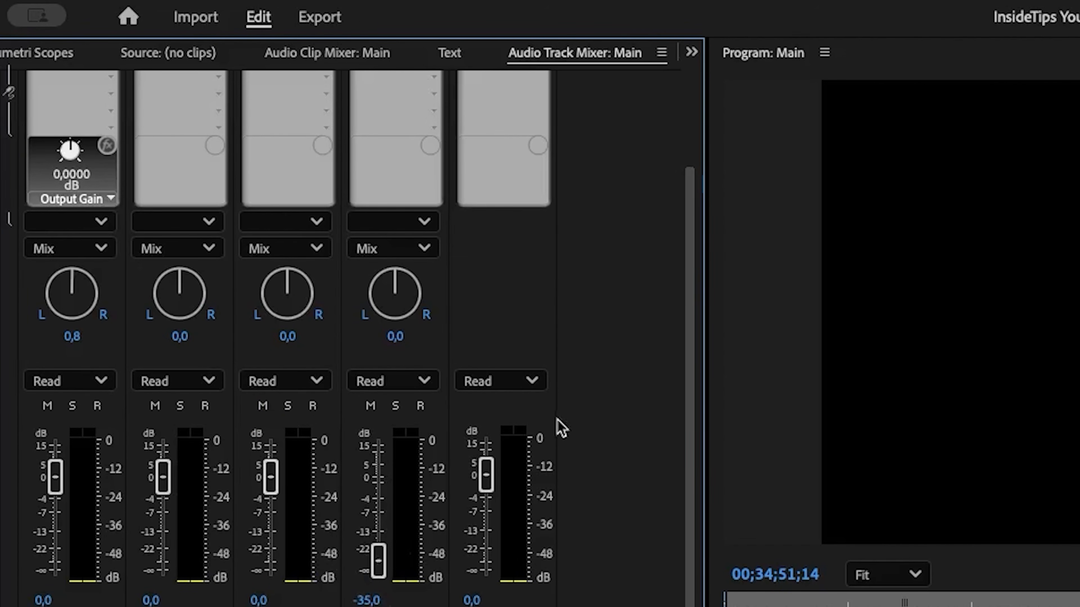
drag(688, 418, 697, 217)
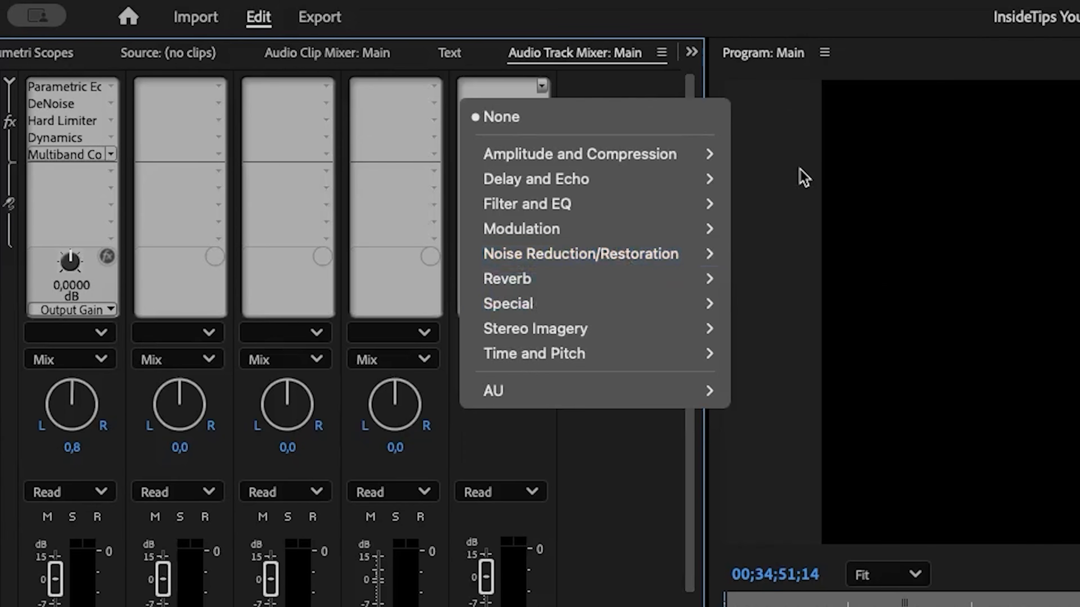
click(798, 167)
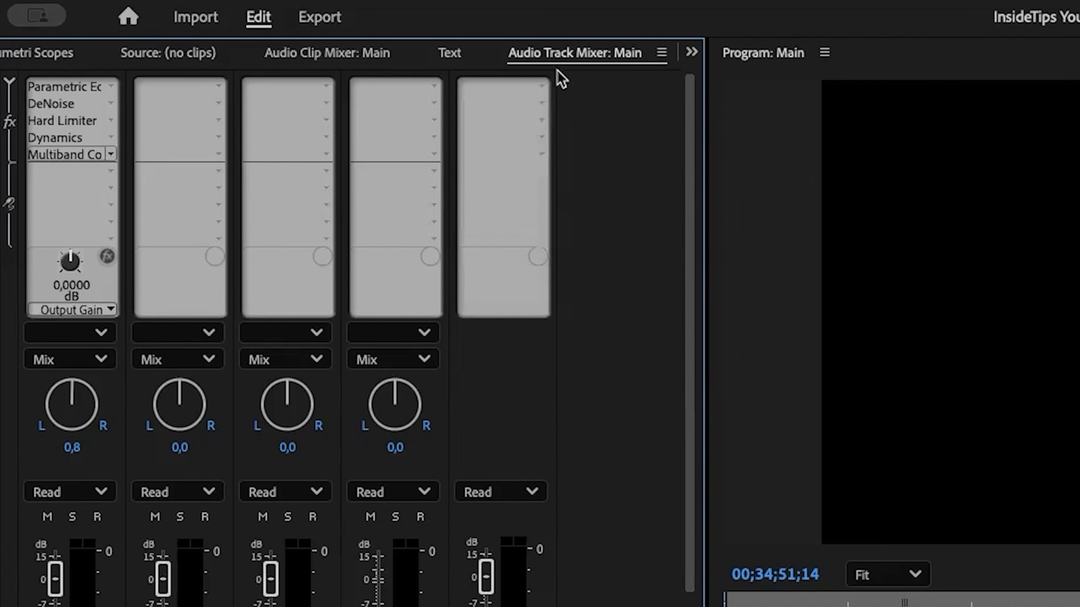
- Add the Loudness Meter and Mastering effects from the Special category to the Mix track's first two effect slots
click(542, 87)
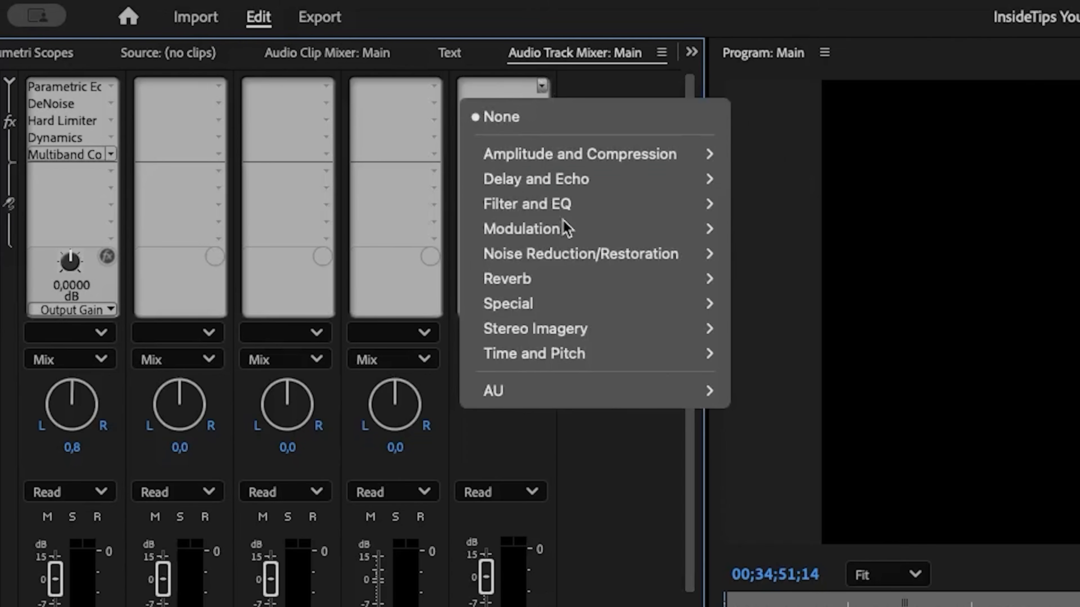
mouse_move(629, 307)
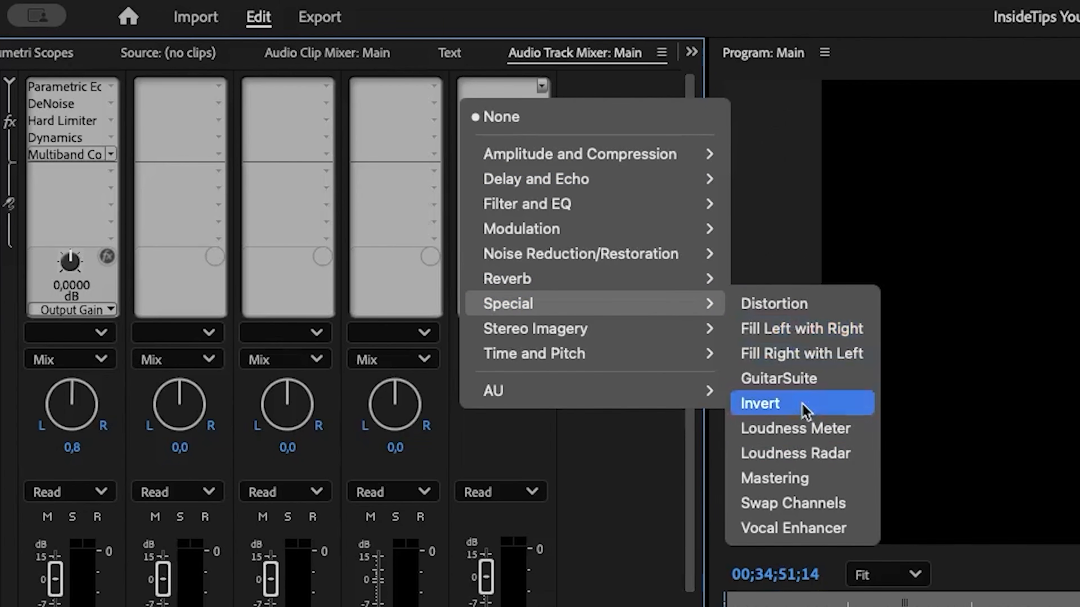
click(824, 438)
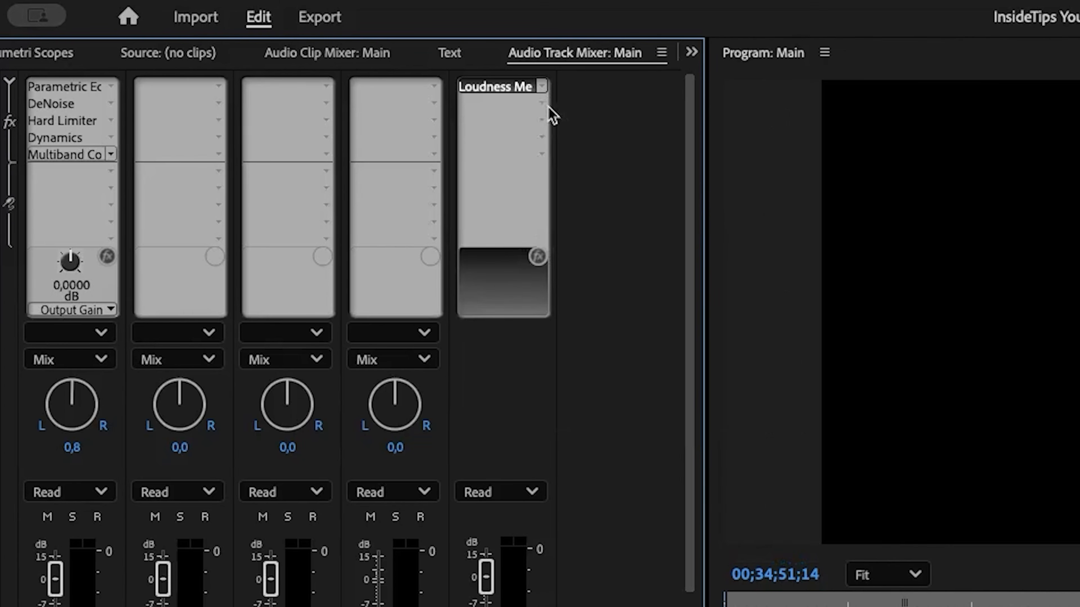
click(542, 103)
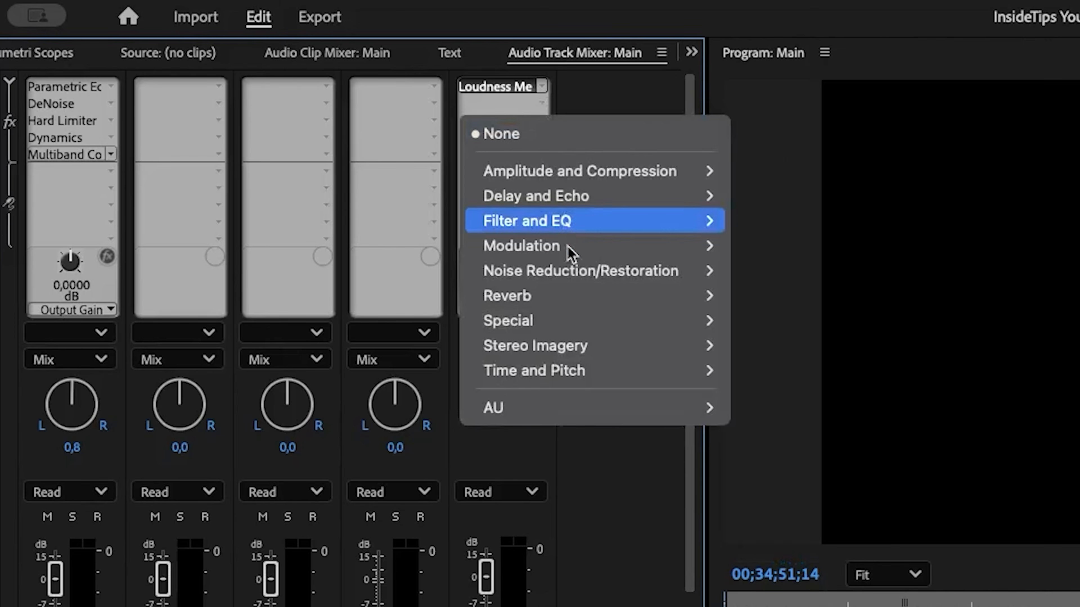
mouse_move(586, 305)
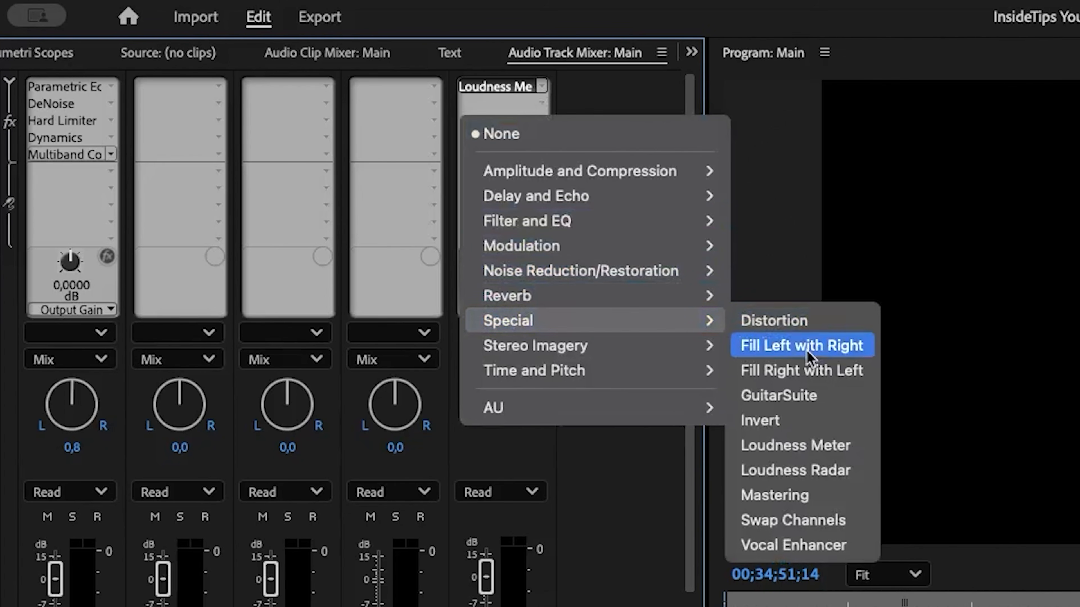
click(822, 498)
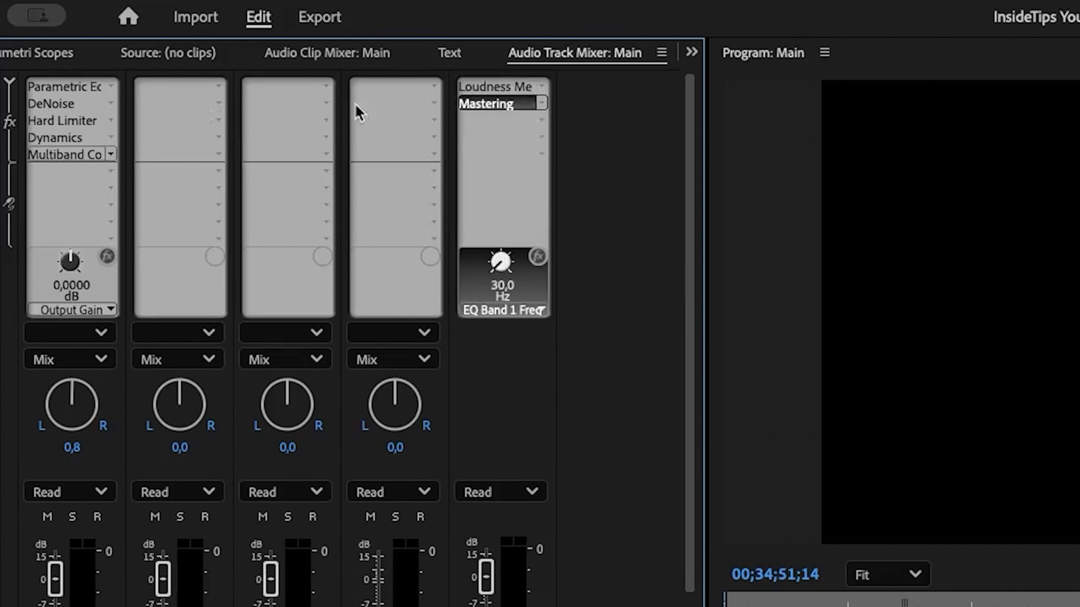
- Open the Mix track's Loudness Meter and review the YouTube preset's settings and the list of other presets
double_click(519, 87)
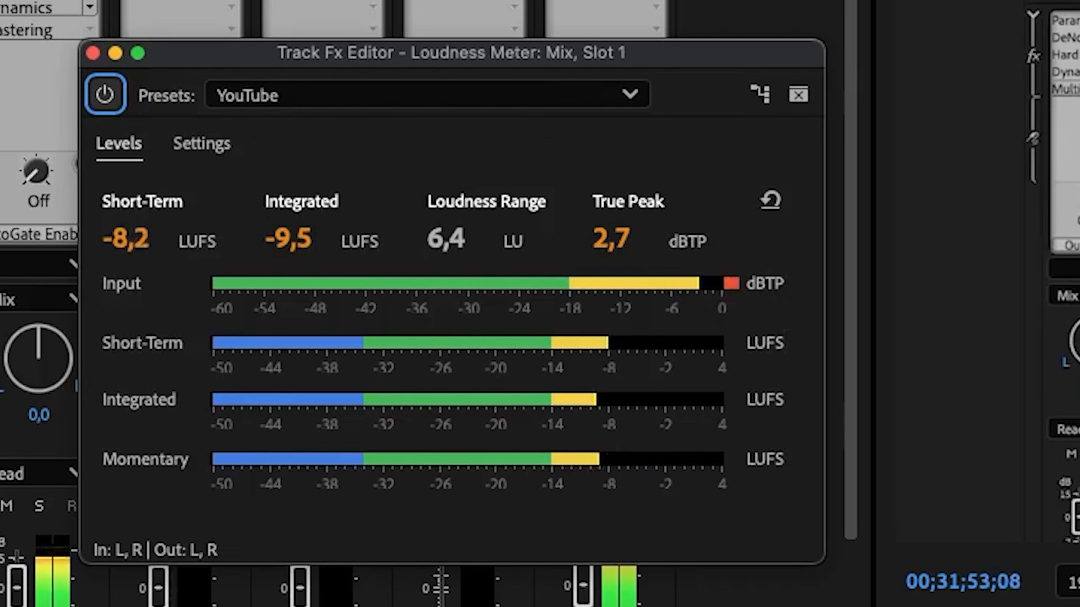
click(232, 134)
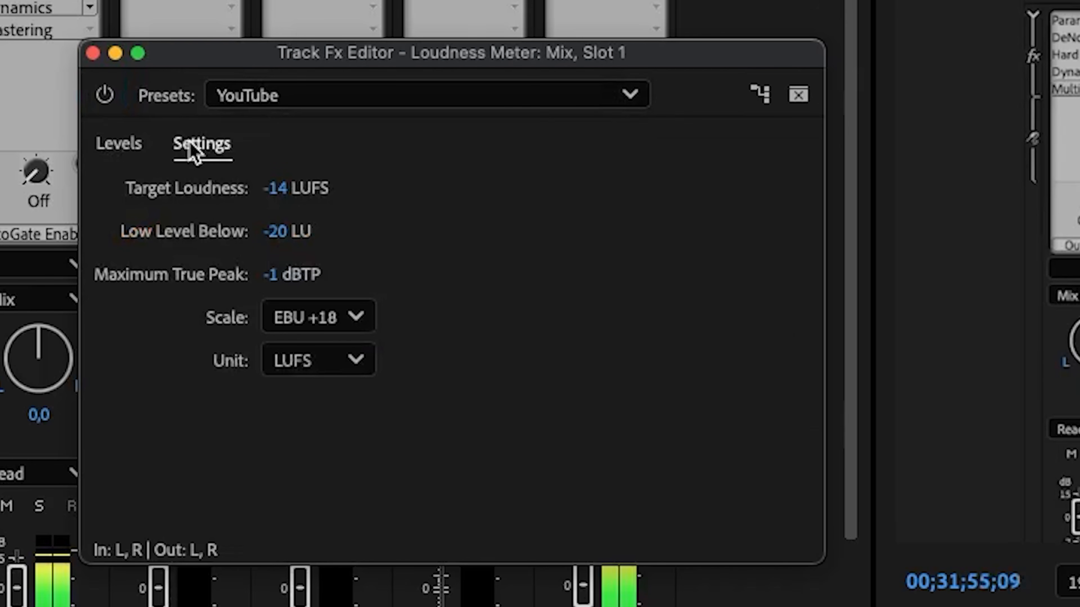
click(638, 106)
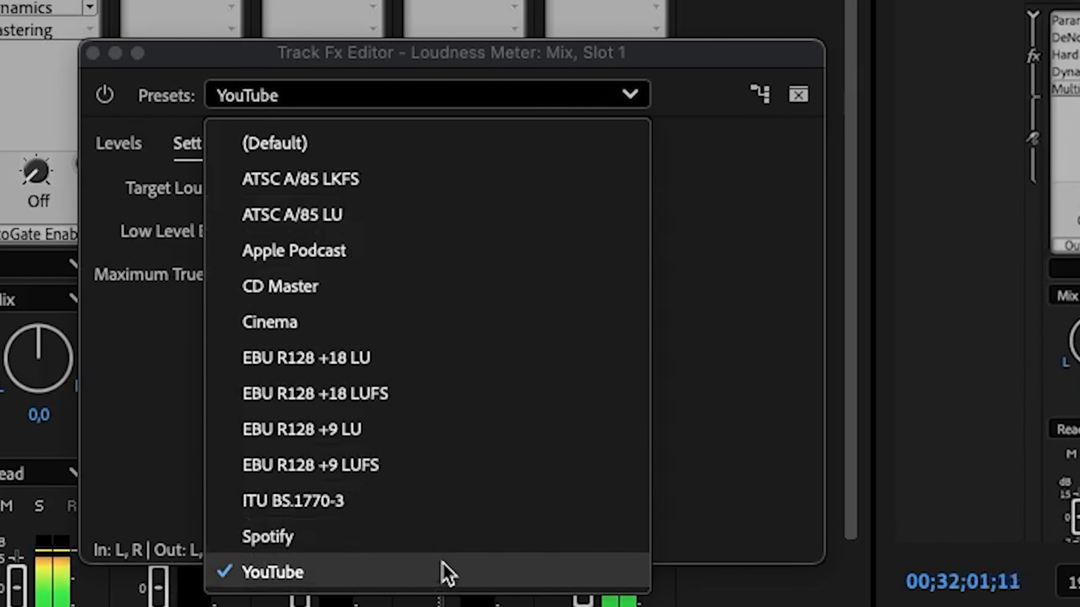
click(743, 511)
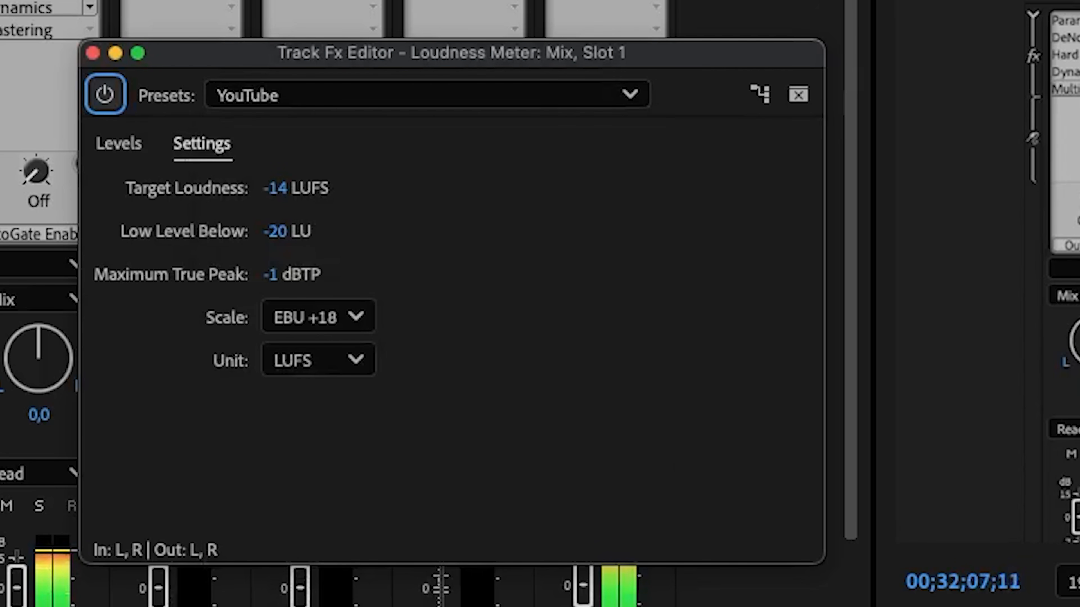
- Reset the Loudness Meter's readings while the Audio 1 track is temporarily muted, and close the editor
click(7, 506)
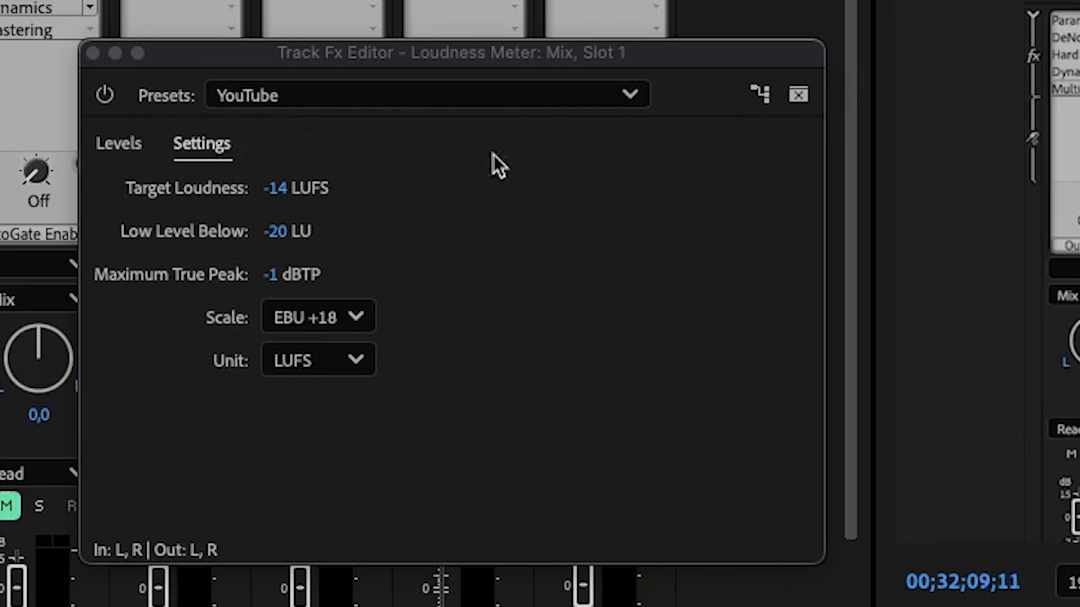
click(118, 144)
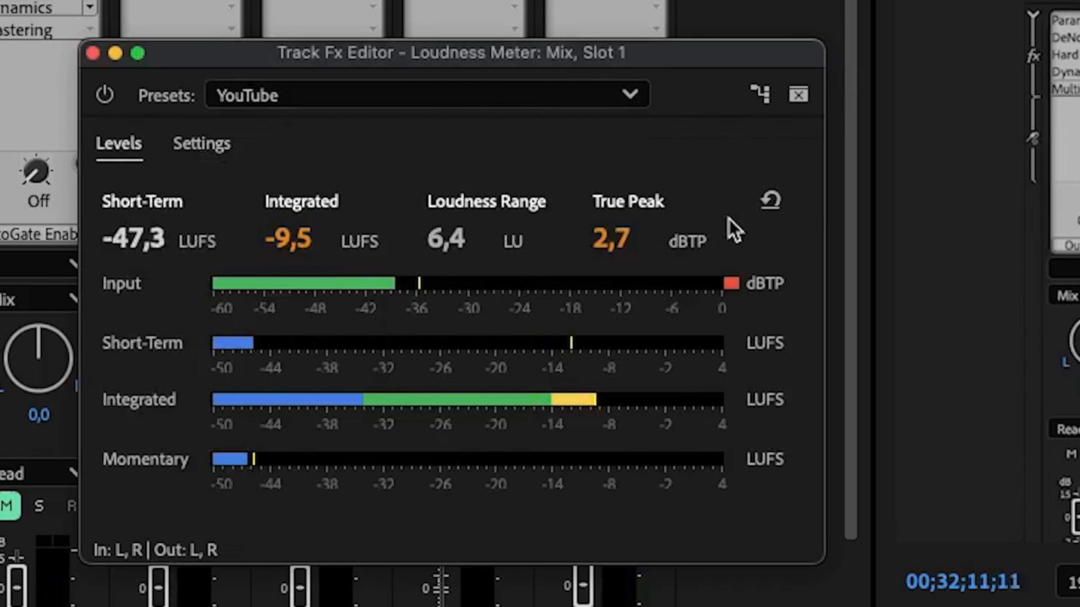
click(769, 199)
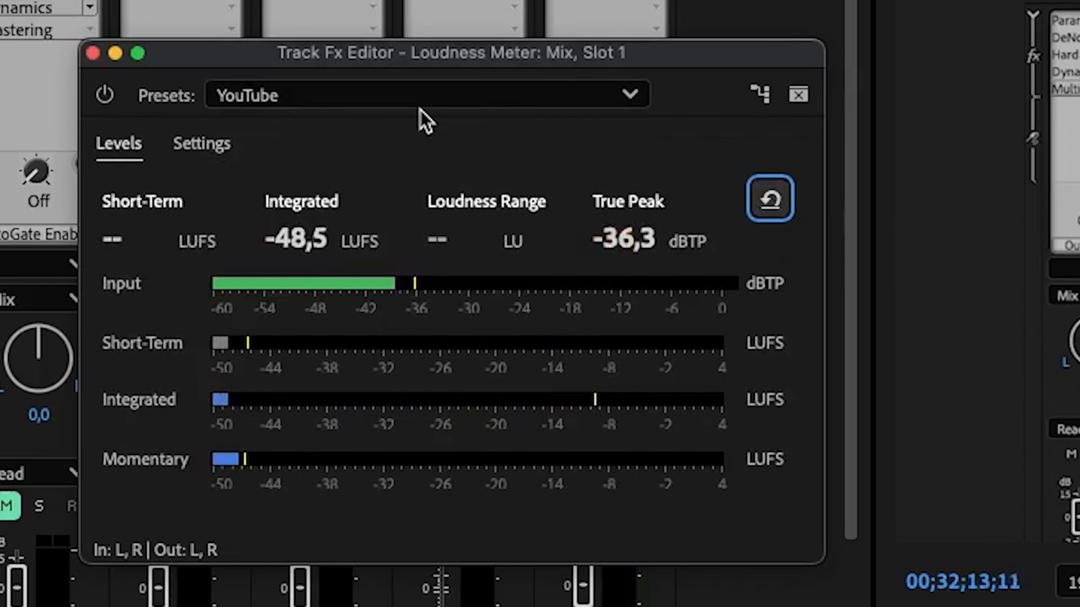
click(219, 147)
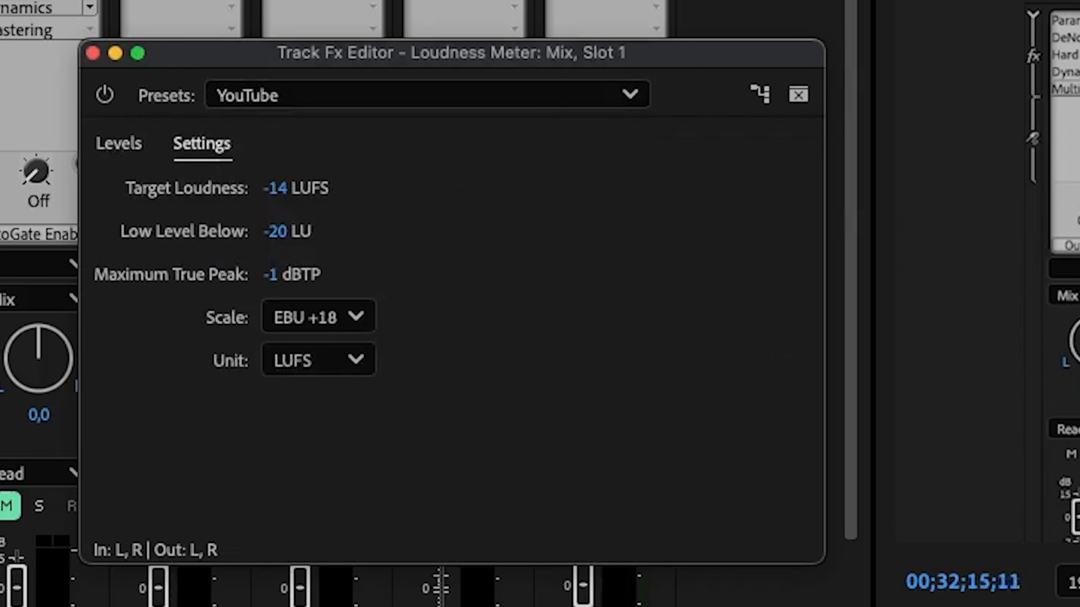
click(7, 506)
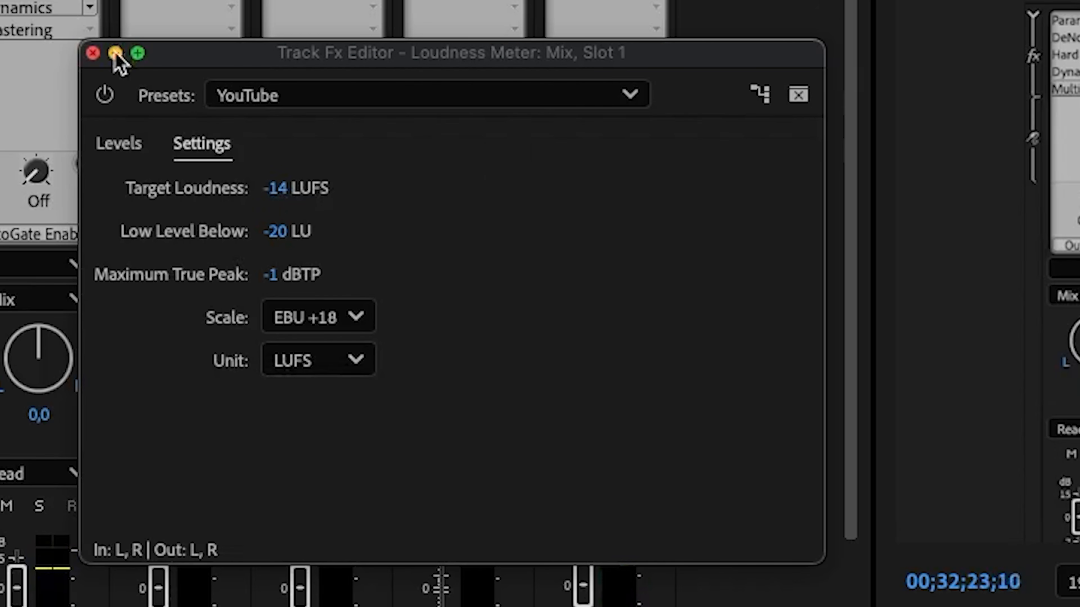
click(93, 54)
- Open the Mastering effect's settings and review the Make Room For Vocals preset and the preset list
click(36, 29)
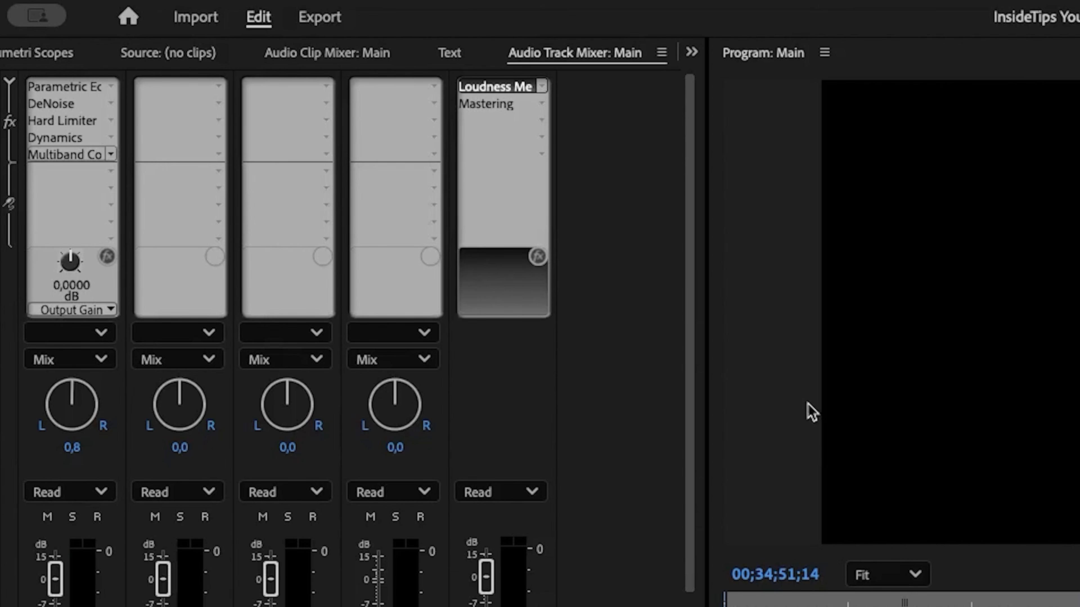
double_click(486, 104)
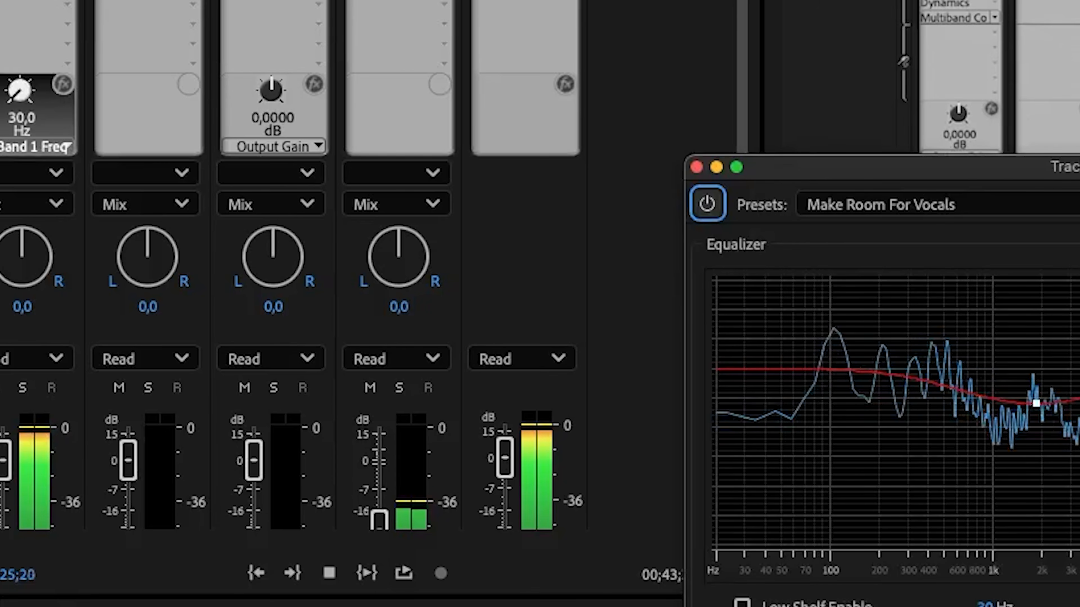
drag(1075, 171, 441, 21)
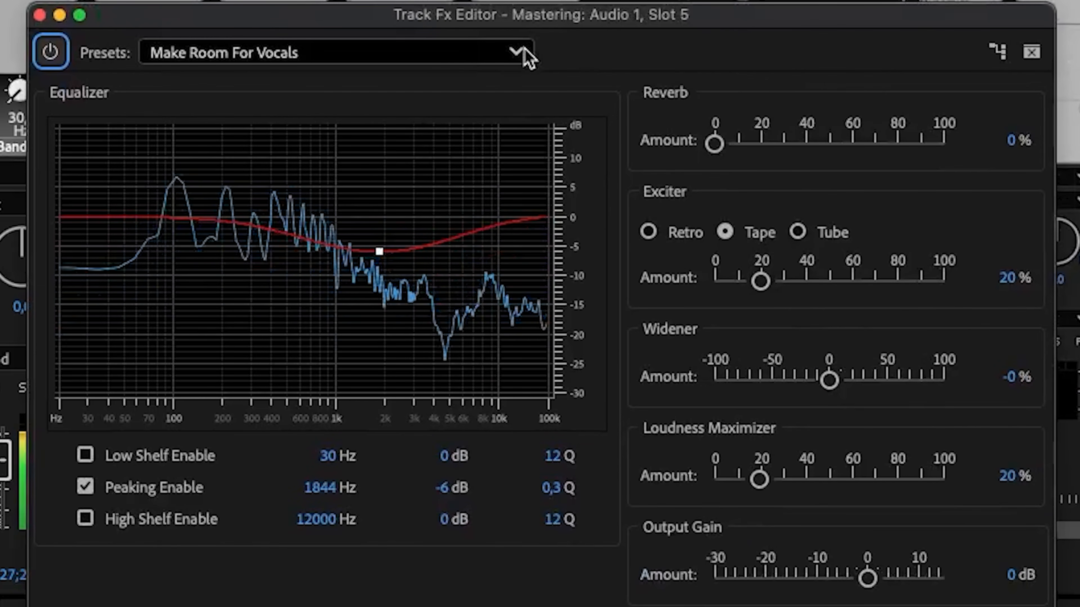
click(520, 53)
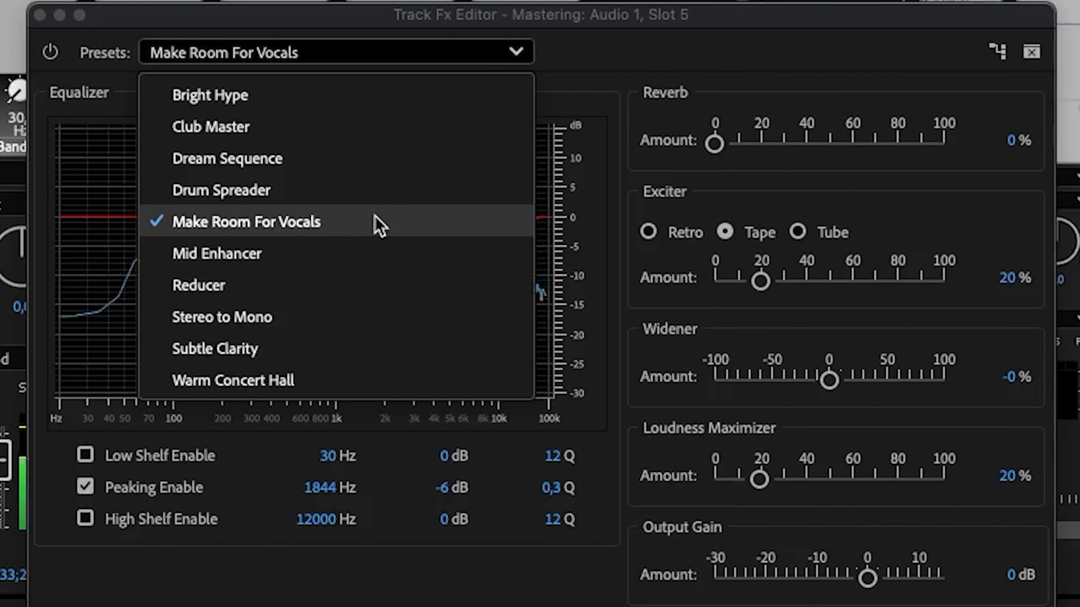
click(516, 51)
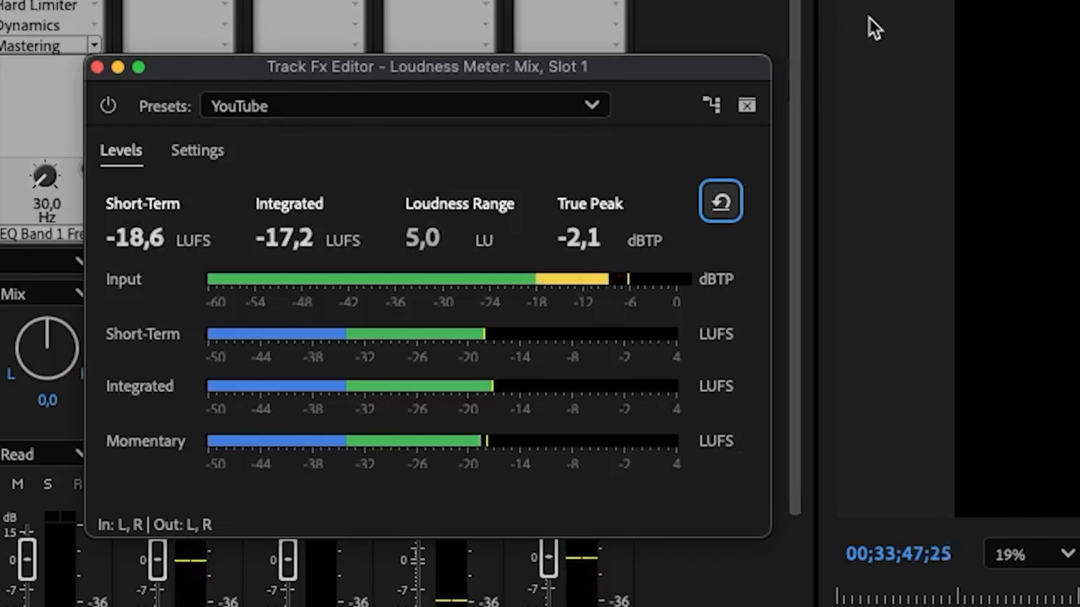
- Check the mix's loudness levels in the Loudness Meter and close its editor
click(97, 66)
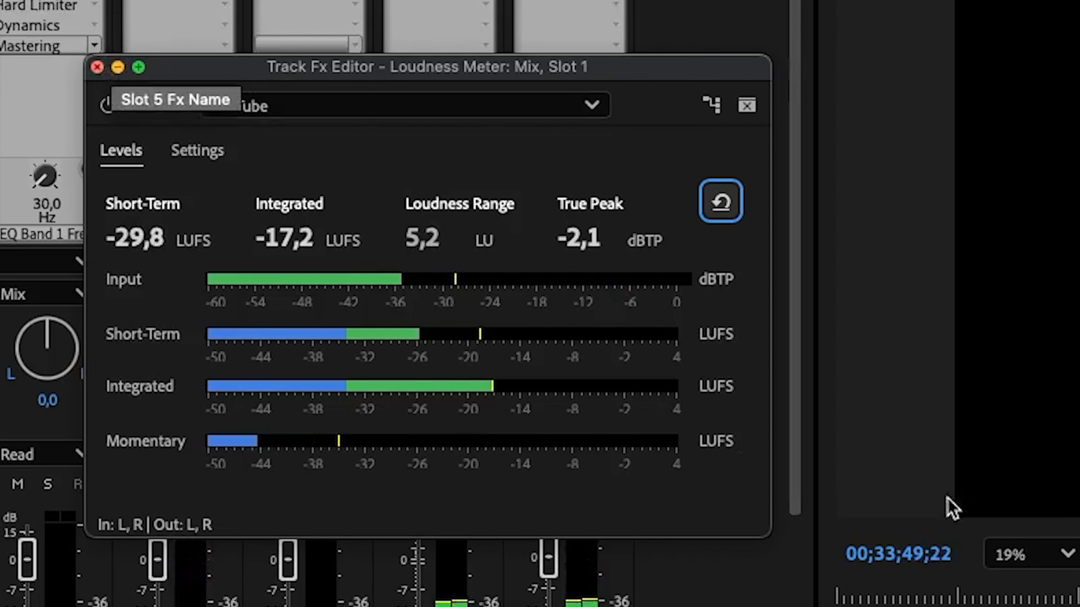